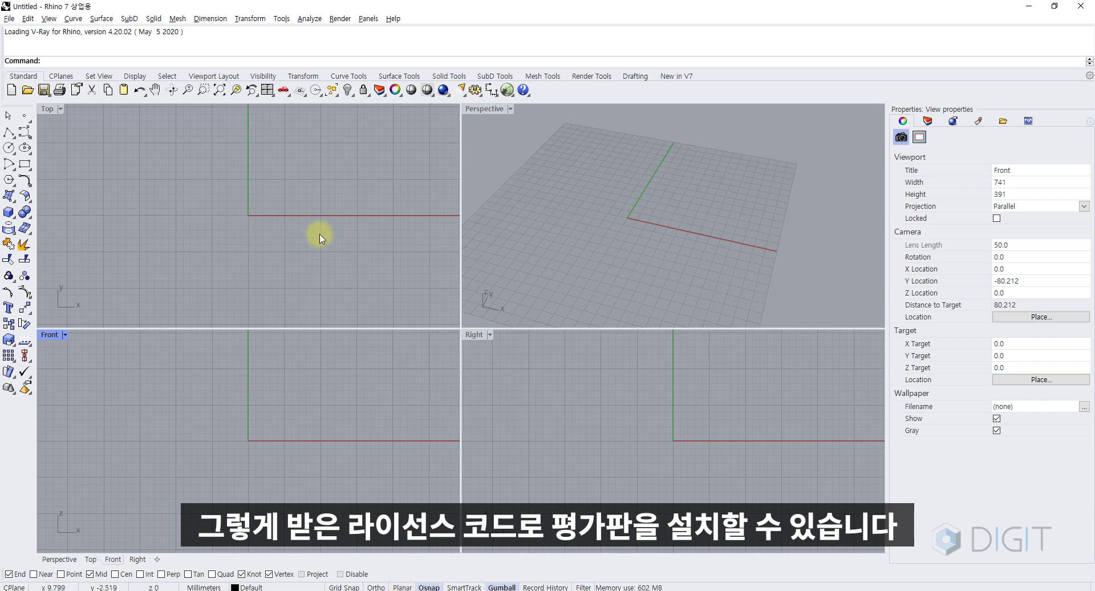
Step: Activate the Perspective, Top and Front viewports in turn to examine the four-viewport layout
left_click(622, 250)
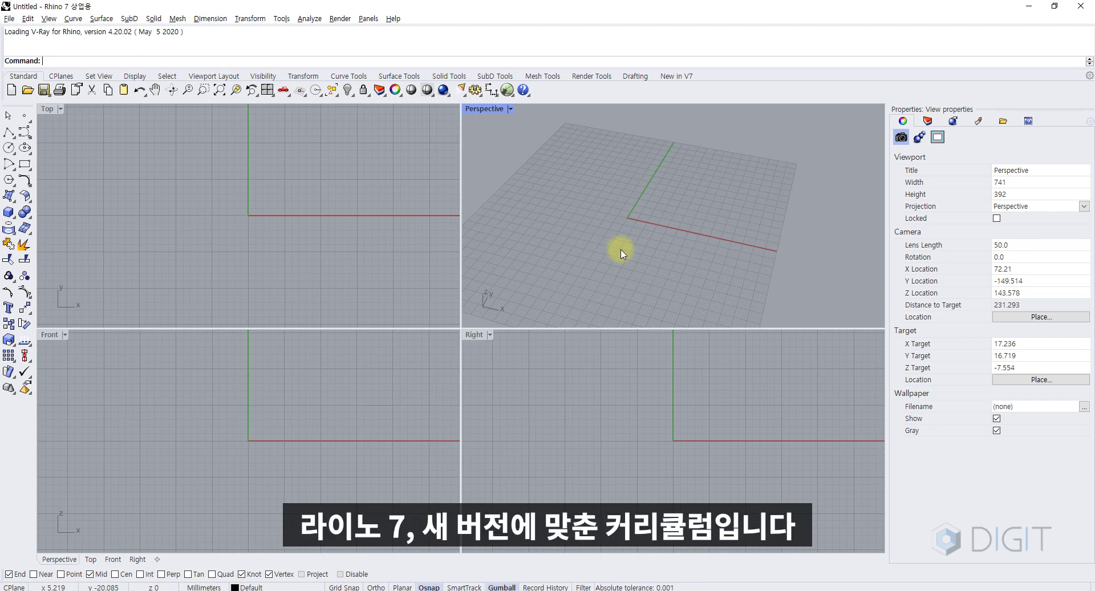
left_click(371, 229)
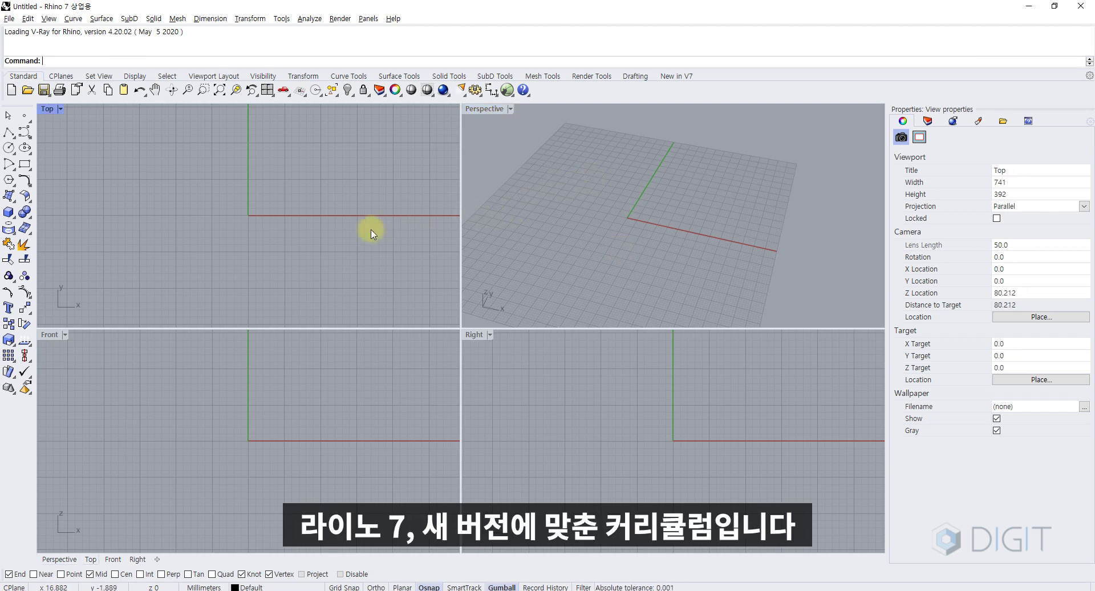
left_click(547, 221)
left_click(396, 402)
left_click(540, 254)
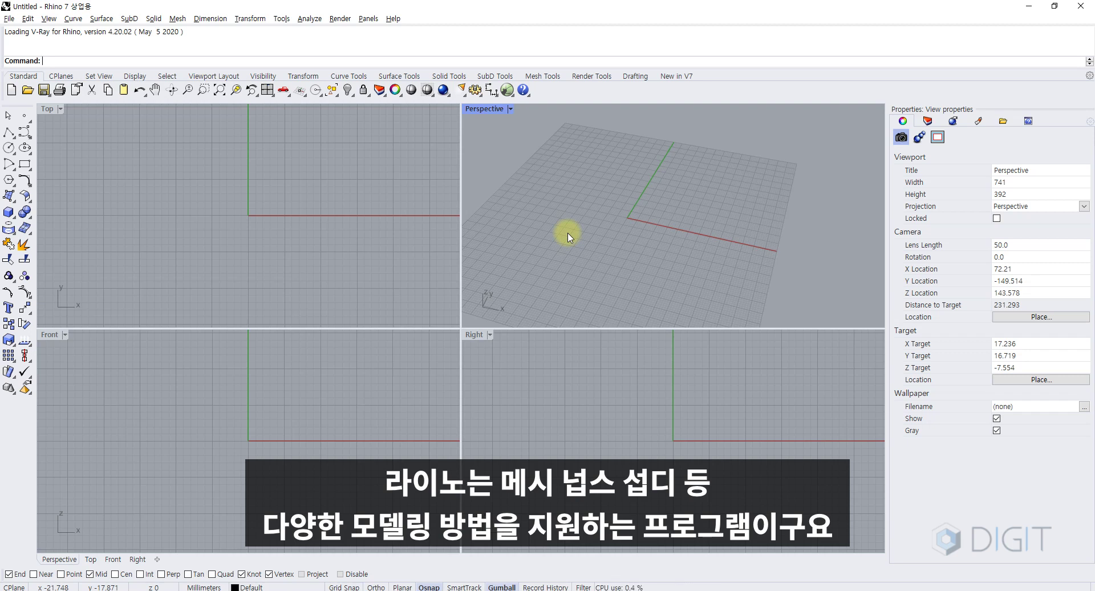
left_click(411, 200)
left_click(505, 225)
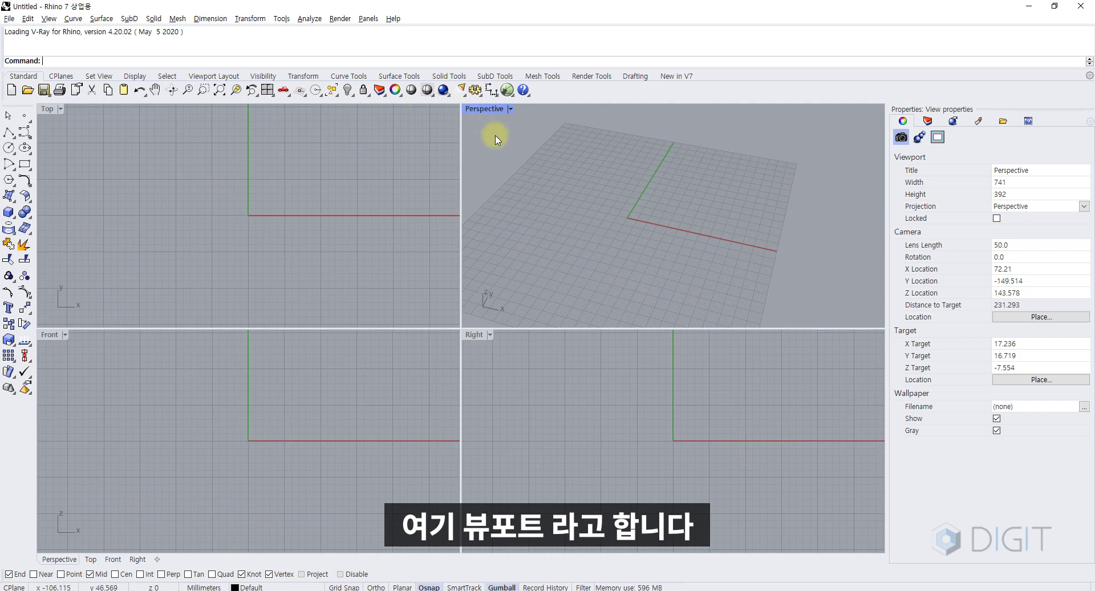
left_click(323, 195)
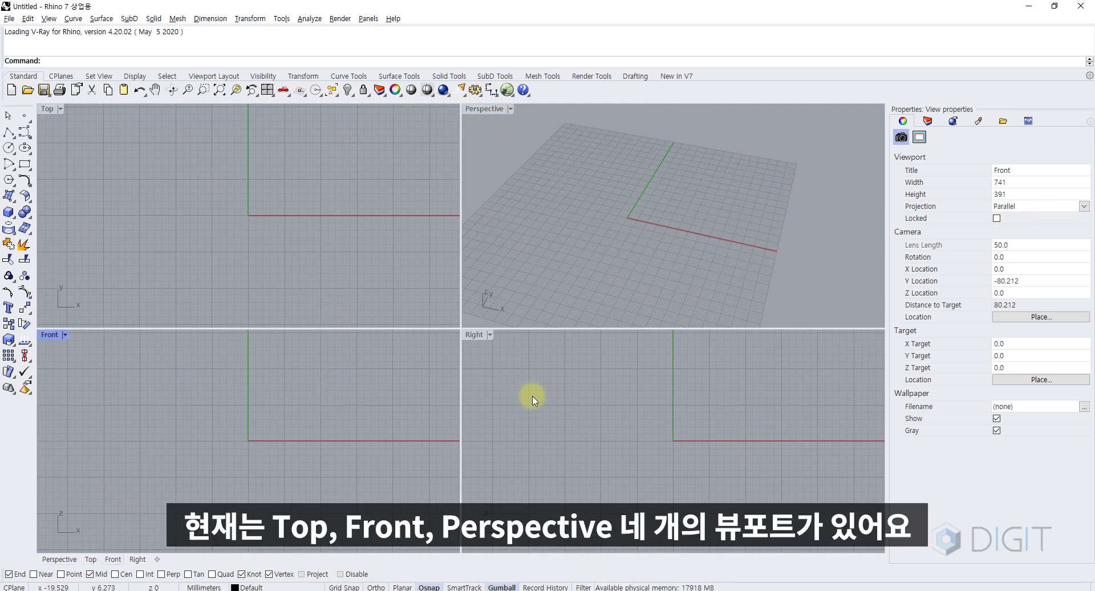
left_click(578, 251)
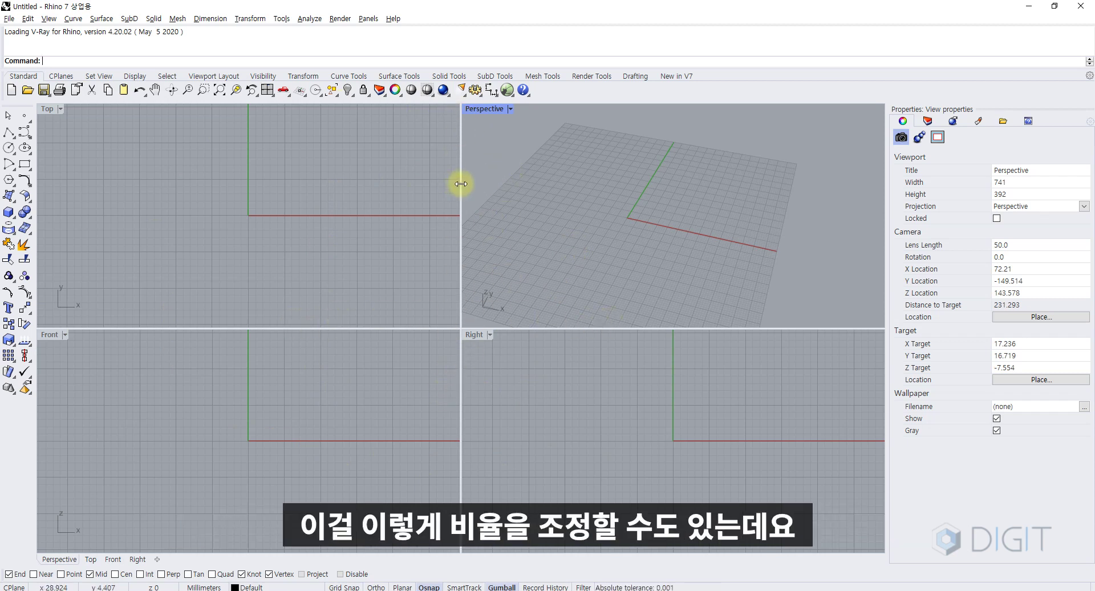
Step: Try widening the Perspective viewport against the Top viewport, restore the even split, and look at the Perspective viewport's options
left_click_drag(461, 183, 313, 190)
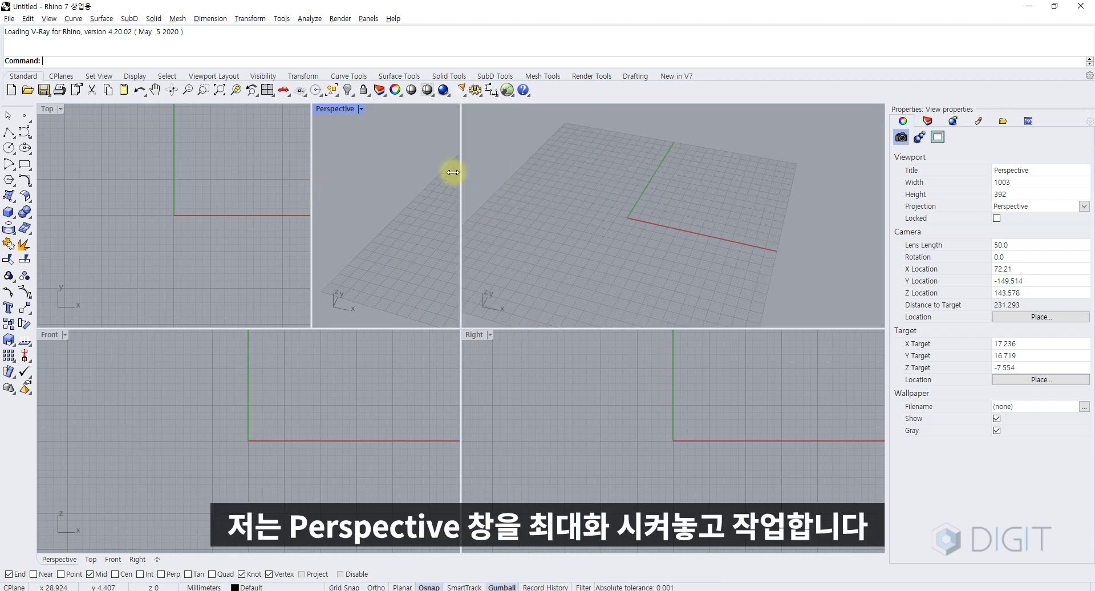
left_click_drag(453, 172, 461, 172)
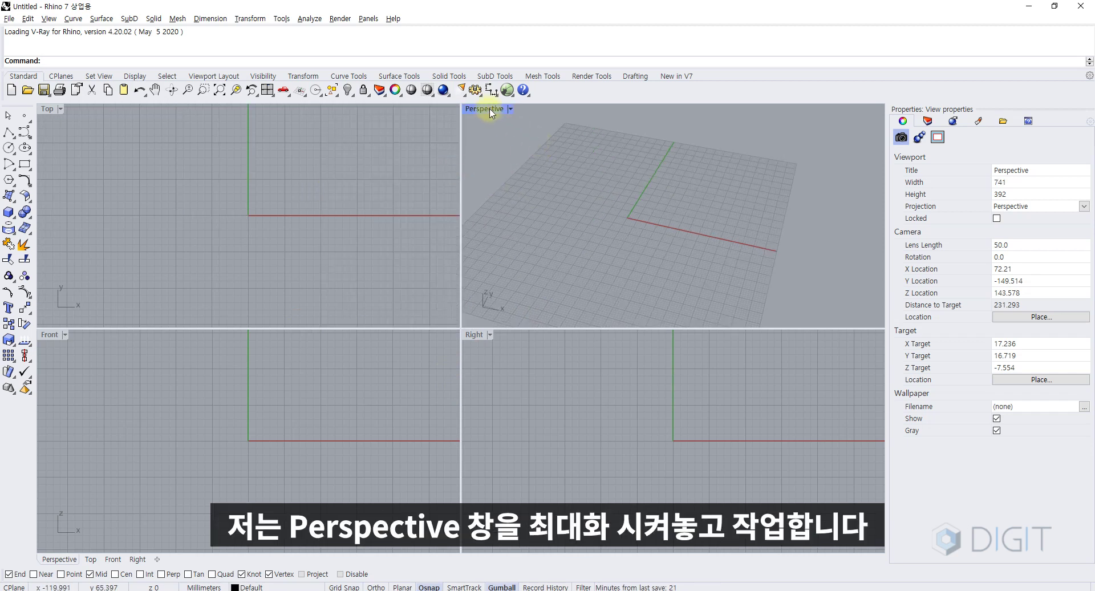
left_click(490, 110)
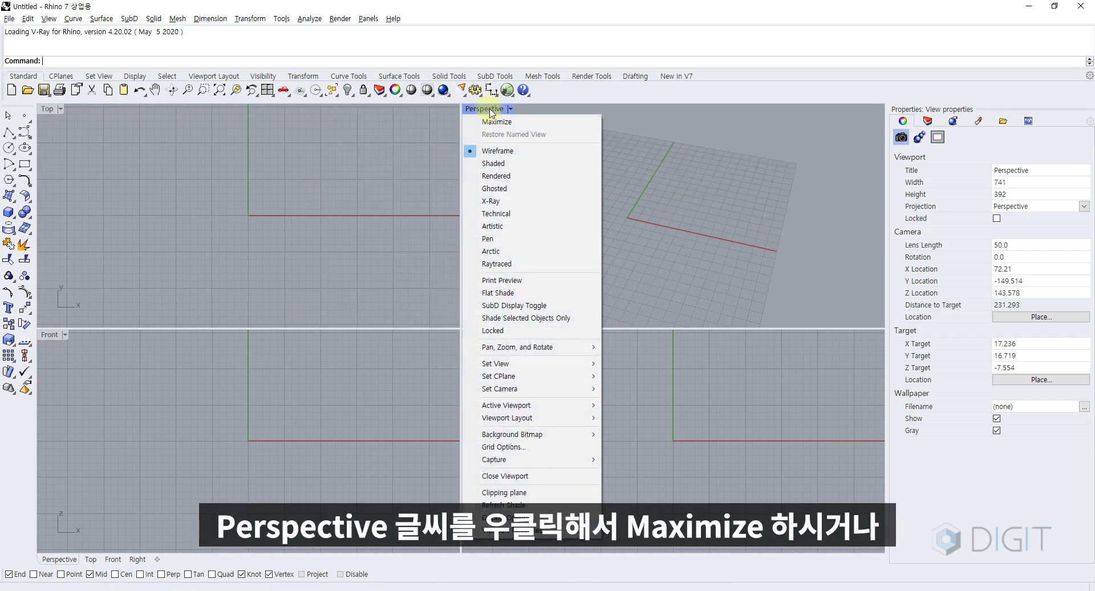
key("Escape")
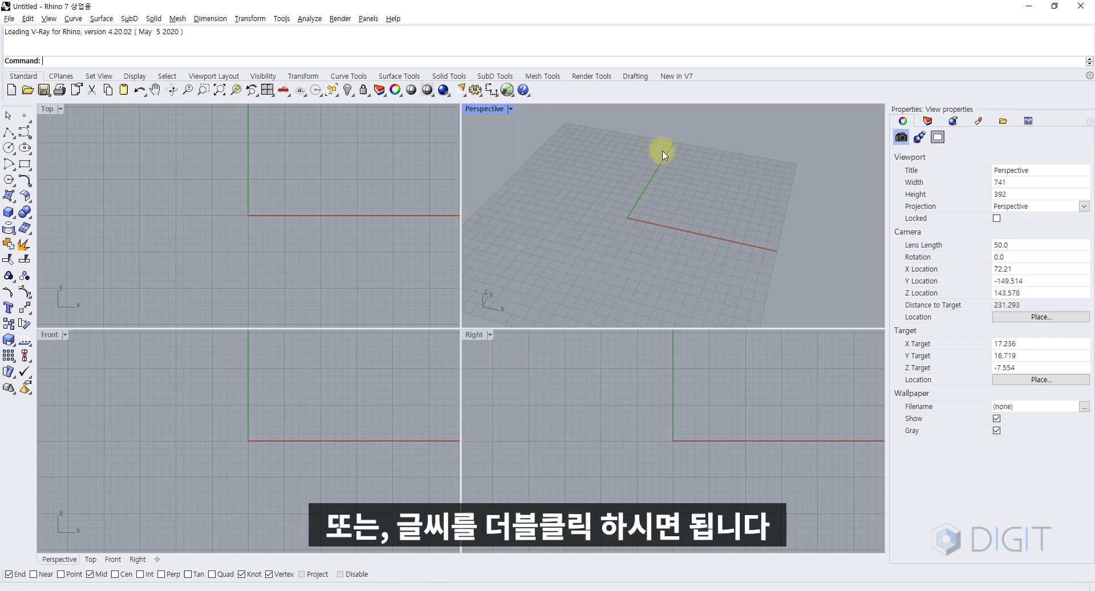
Step: Maximize the Perspective viewport so that it fills the whole modeling area
double_click(489, 107)
scroll(470, 269, "down", 4)
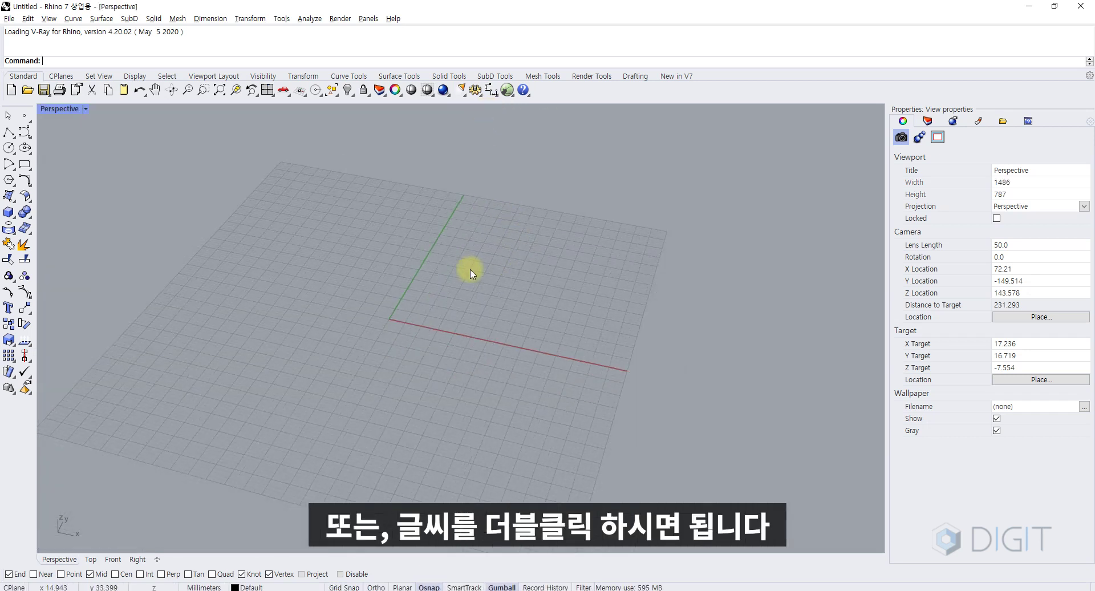
right_click_drag(449, 276, 520, 206, "shift")
scroll(511, 205, "up", 6)
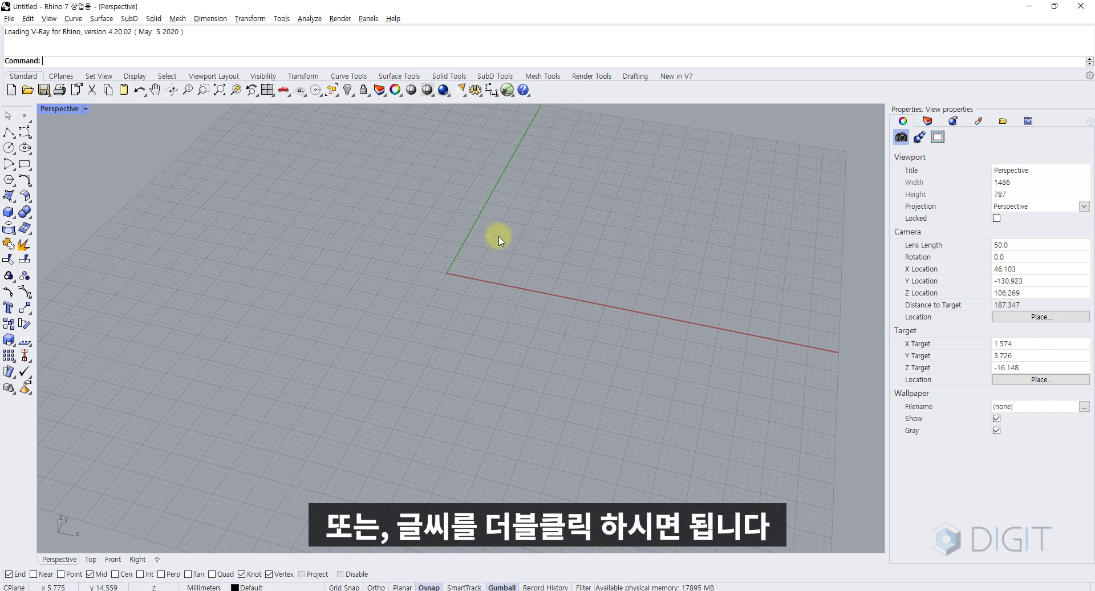
scroll(499, 240, "down", 3)
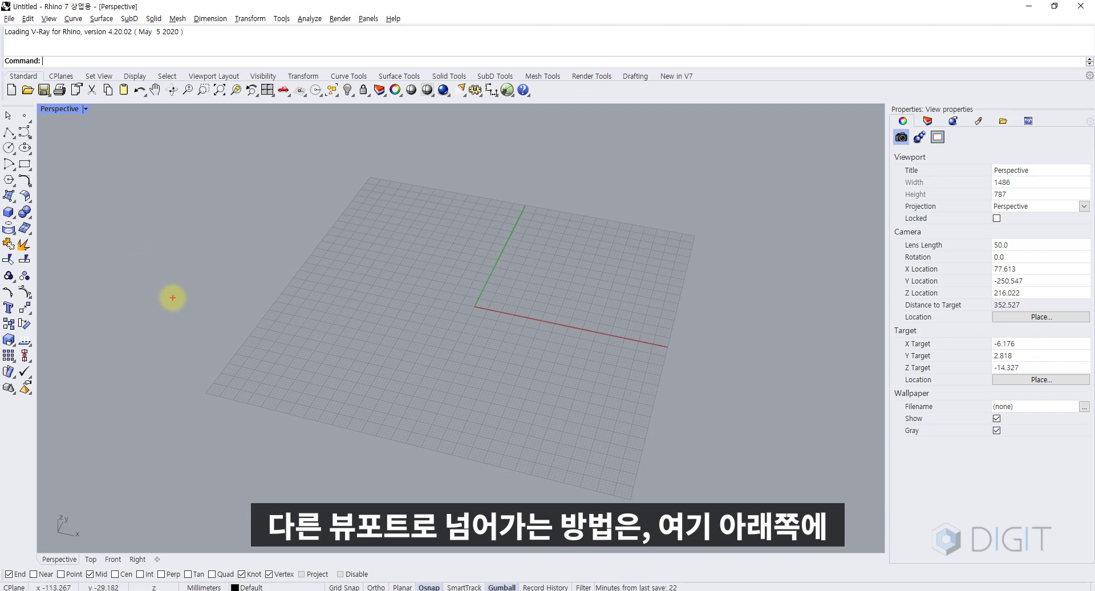
mouse_move(199, 317)
left_mouse_down()
mouse_move(108, 548)
mouse_move(147, 536)
left_mouse_up()
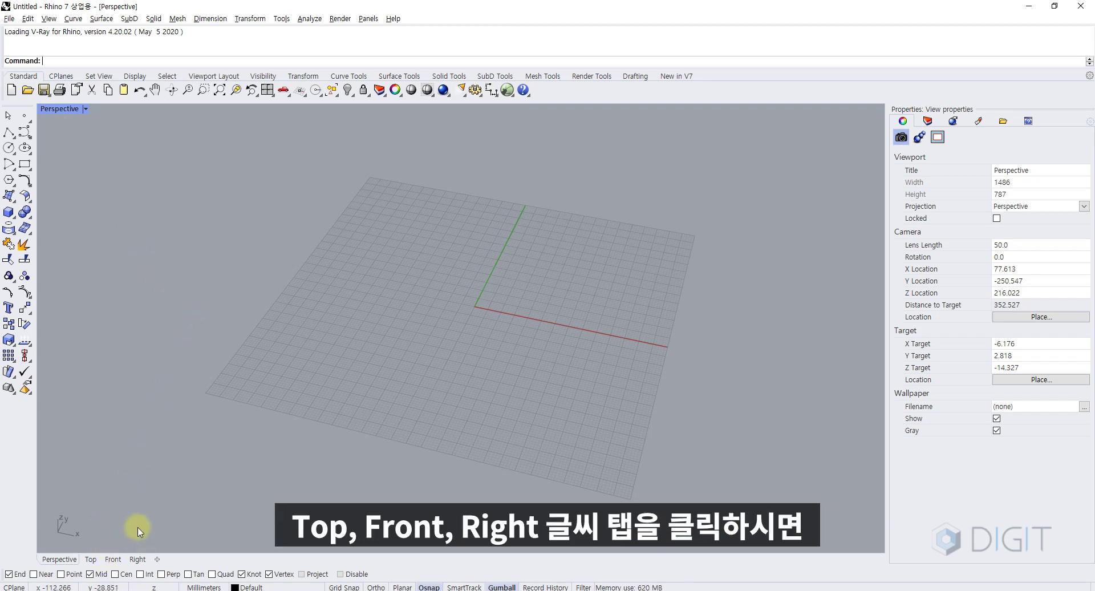
Step: Switch the maximized display among the Top, Front, Right and Perspective views, ending on Right
left_click(91, 559)
left_click(117, 560)
left_click(137, 561)
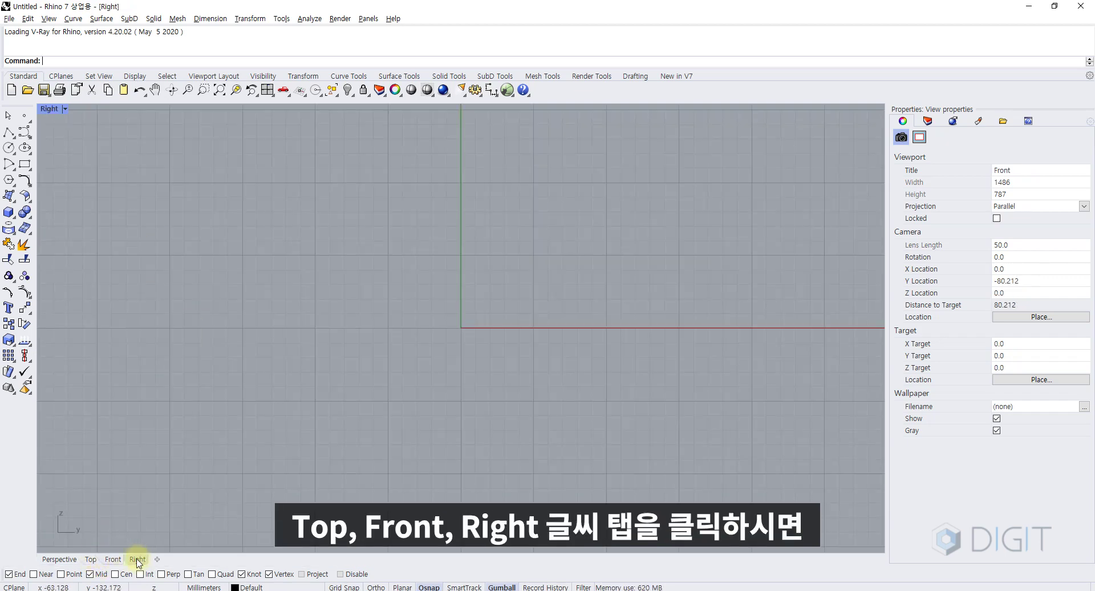
left_click(55, 562)
left_click(111, 562)
left_click(136, 560)
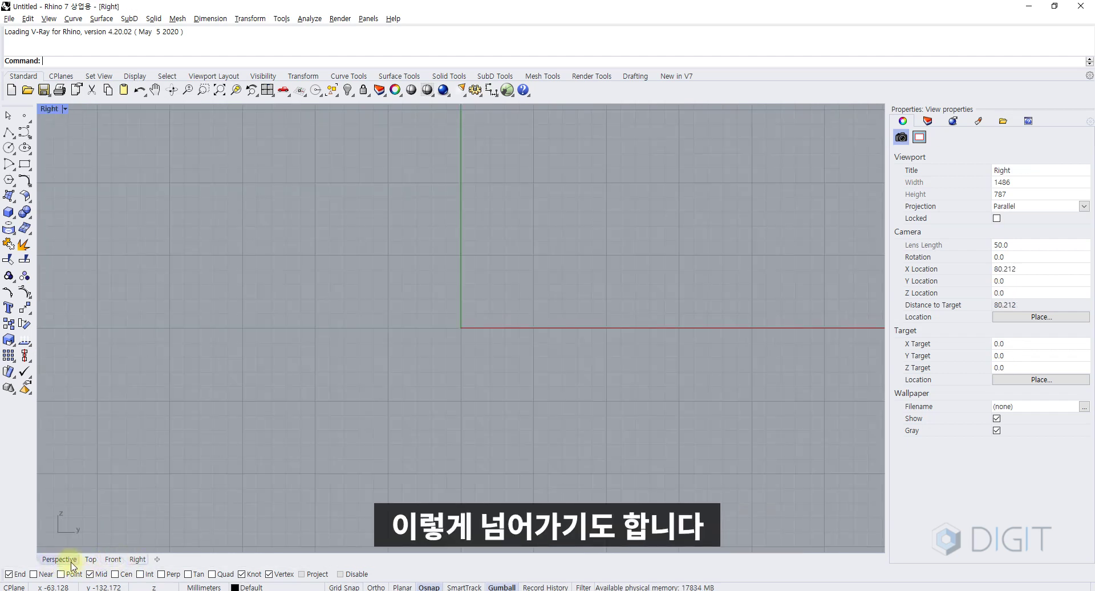
Step: Return to the maximized Perspective view and orbit closer to the construction grid
left_click(60, 559)
right_click_drag(442, 333, 434, 344, "shift")
right_click_drag(435, 343, 423, 332)
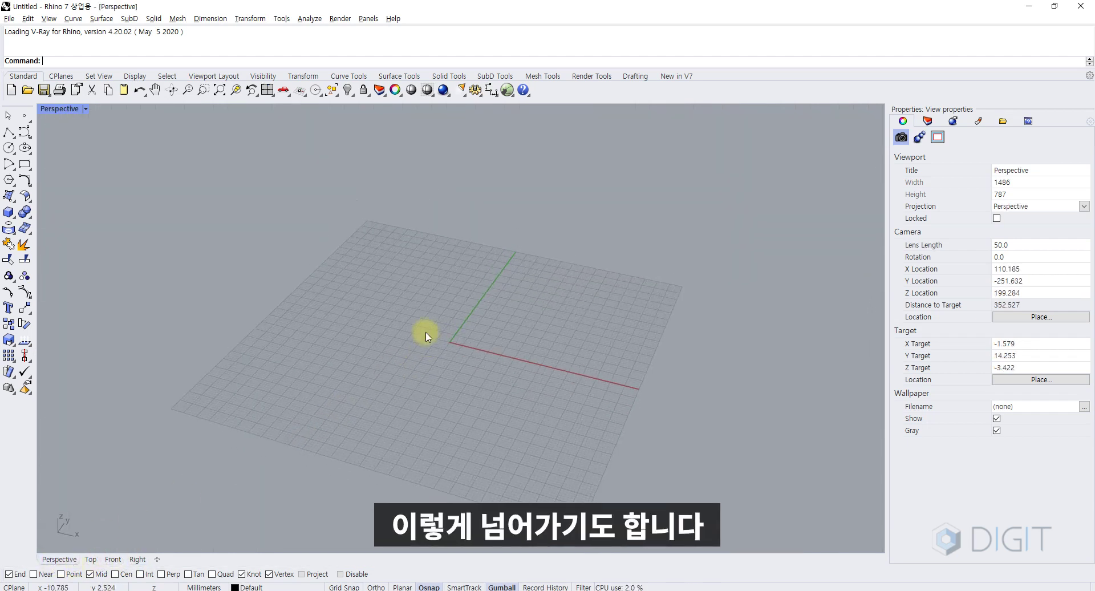
scroll(448, 320, "up", 5)
right_click_drag(449, 297, 445, 272, "shift")
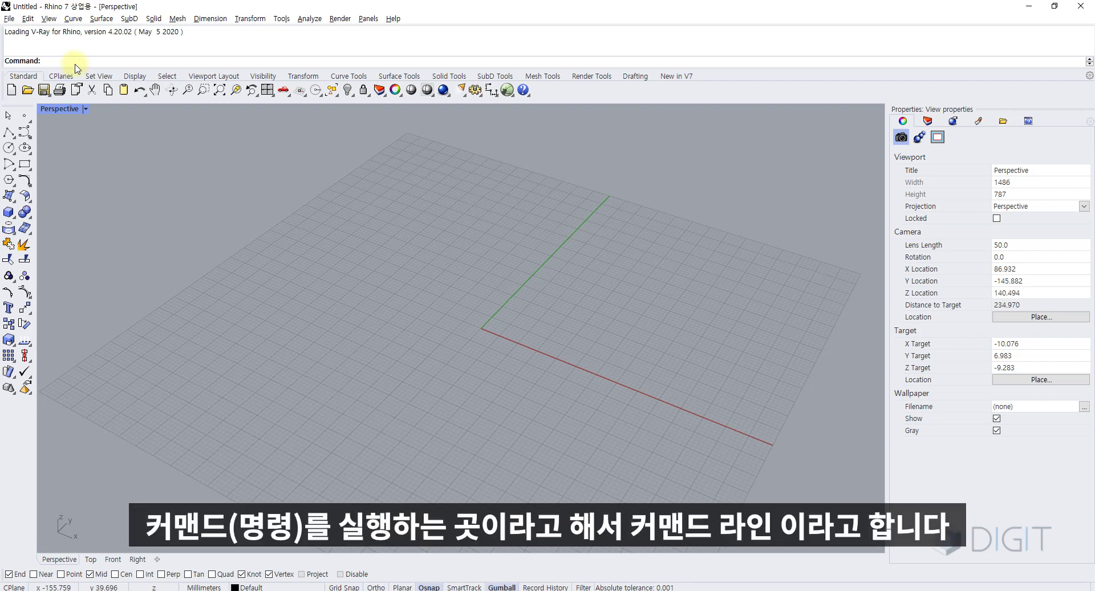
Step: Enlarge the command history area, enter fe and l as test commands, and cancel the started line
left_click_drag(75, 69, 81, 186)
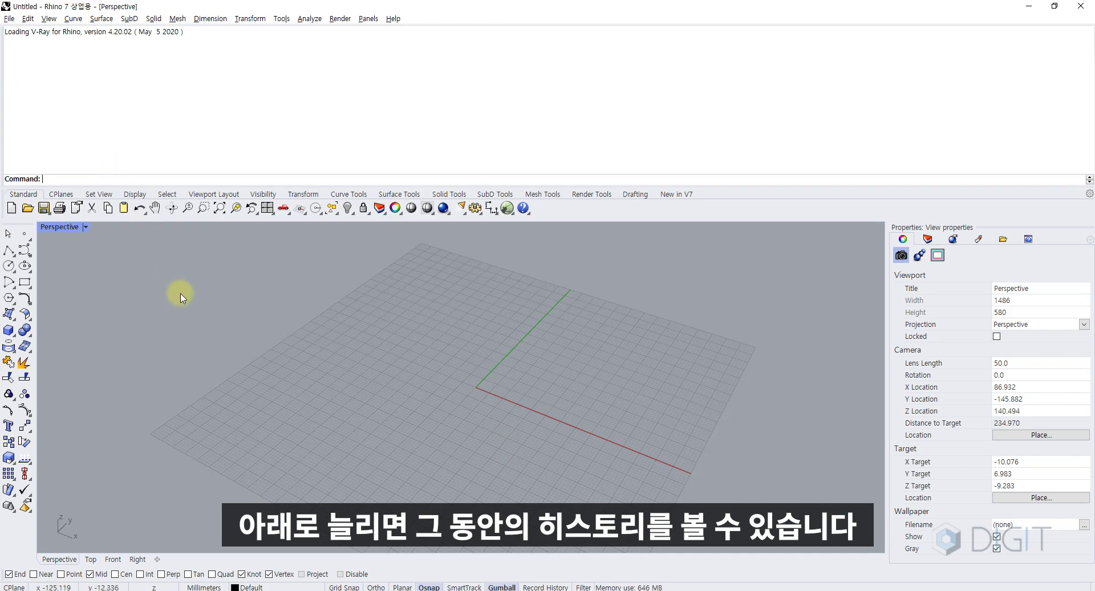
type("fe")
key("Return")
type("l")
key("Return")
key("Escape")
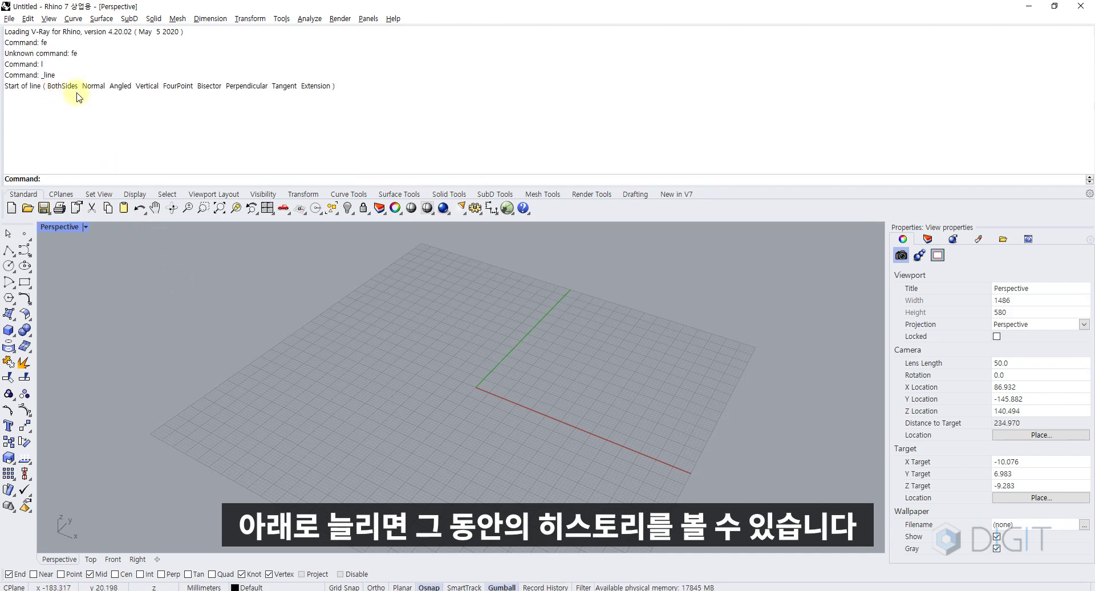
Step: Shrink the command history area to a thin strip above the command prompt and scroll through its entries
left_click_drag(69, 185, 78, 64)
scroll(88, 45, "down", 2)
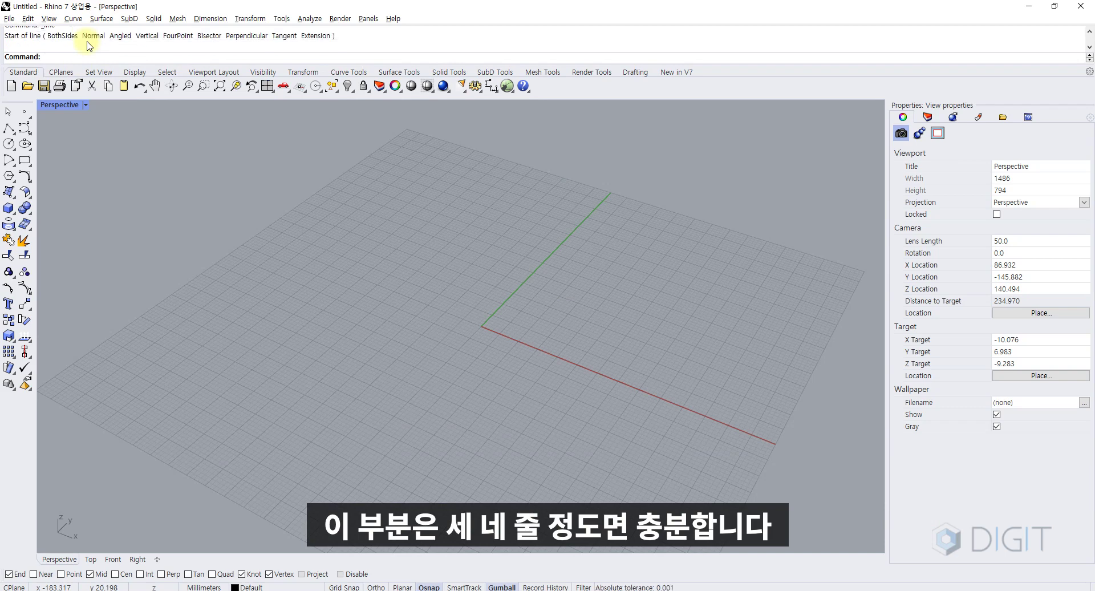
scroll(88, 46, "up", 2)
scroll(89, 46, "down", 2)
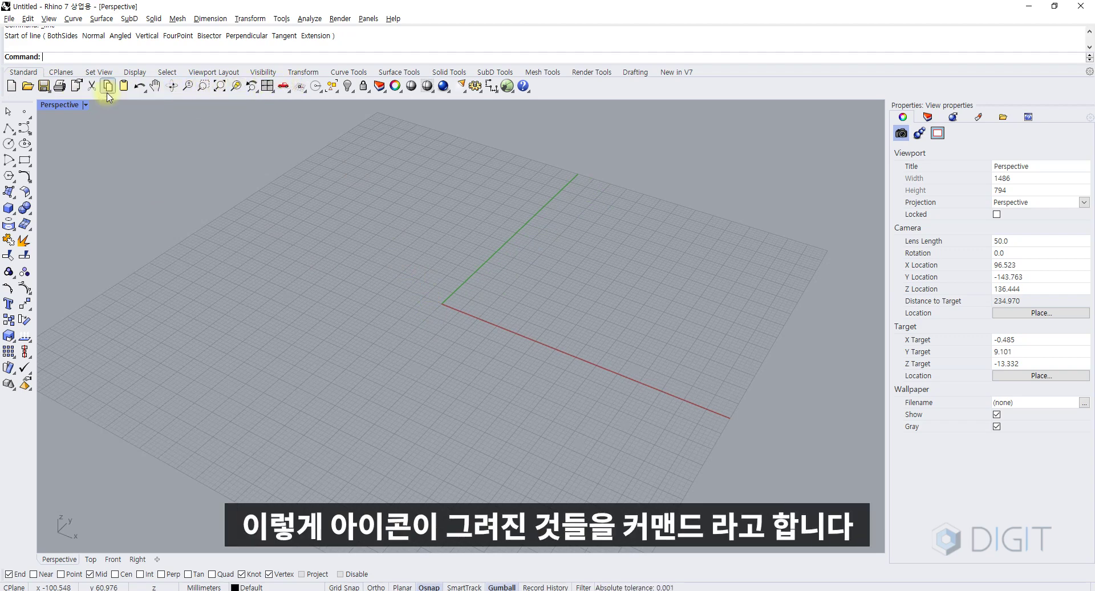
Step: Look through the toolbar sets from CPlanes to Curve Tools, then New in V7, and return to Standard
left_click(61, 73)
left_click(23, 72)
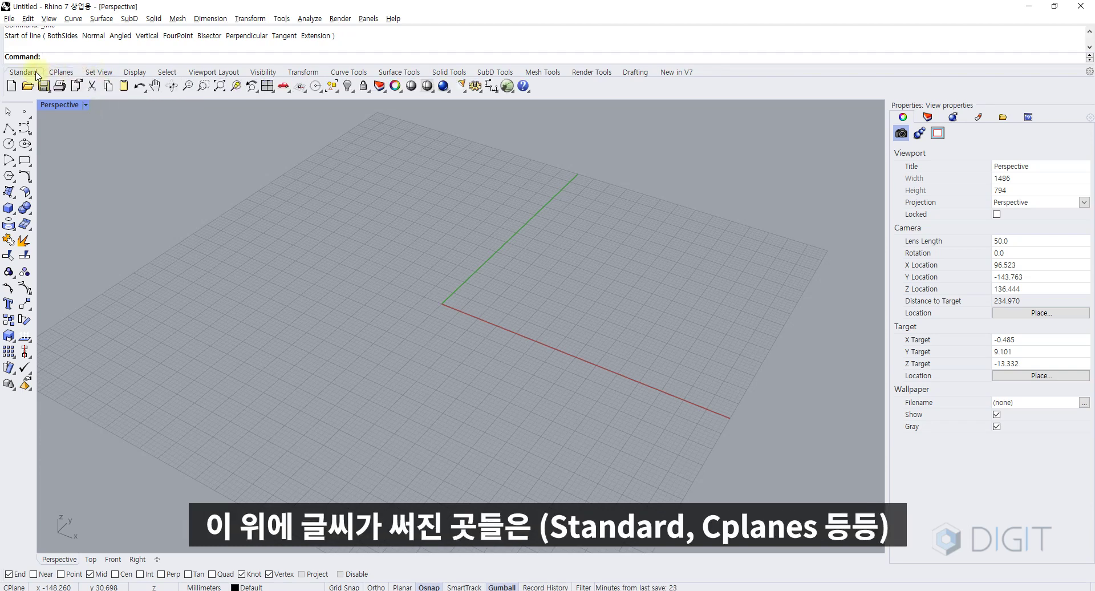
left_click(60, 73)
left_click(98, 72)
left_click(134, 73)
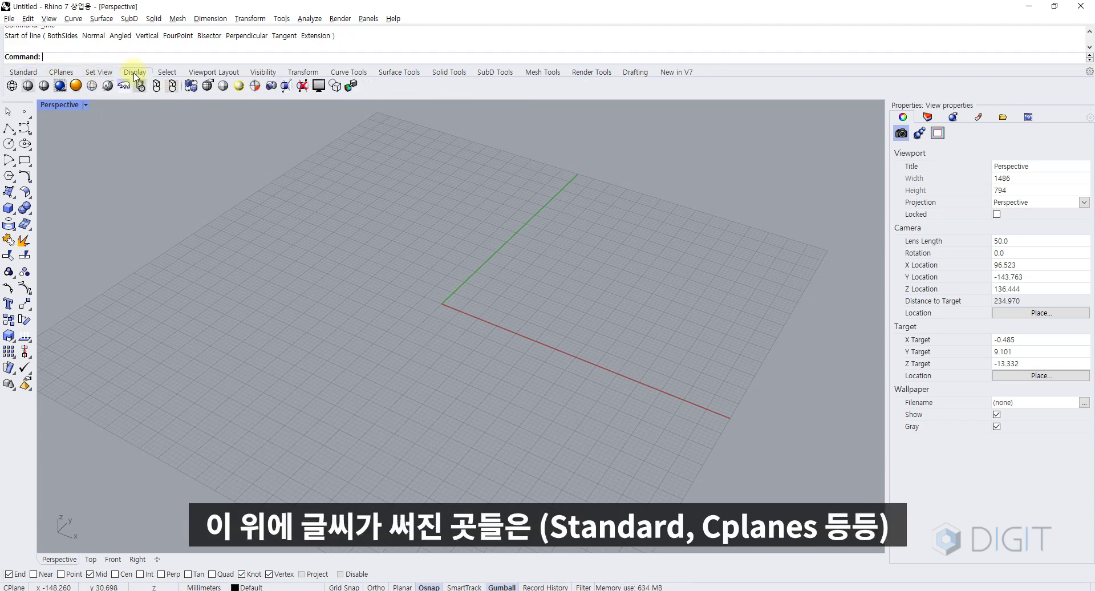
left_click(169, 73)
left_click(212, 73)
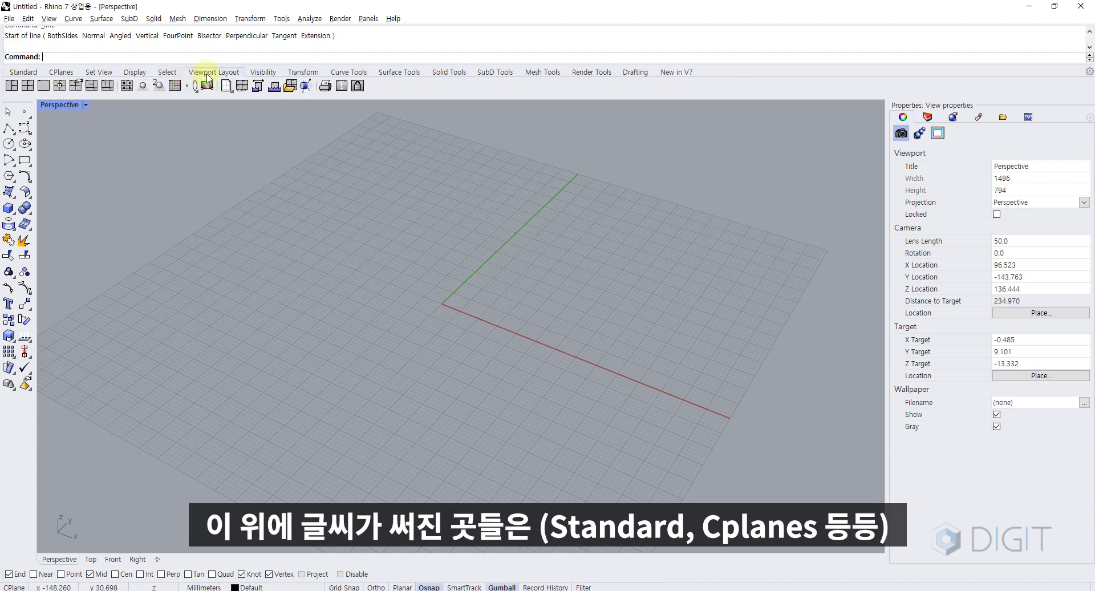
left_click(260, 73)
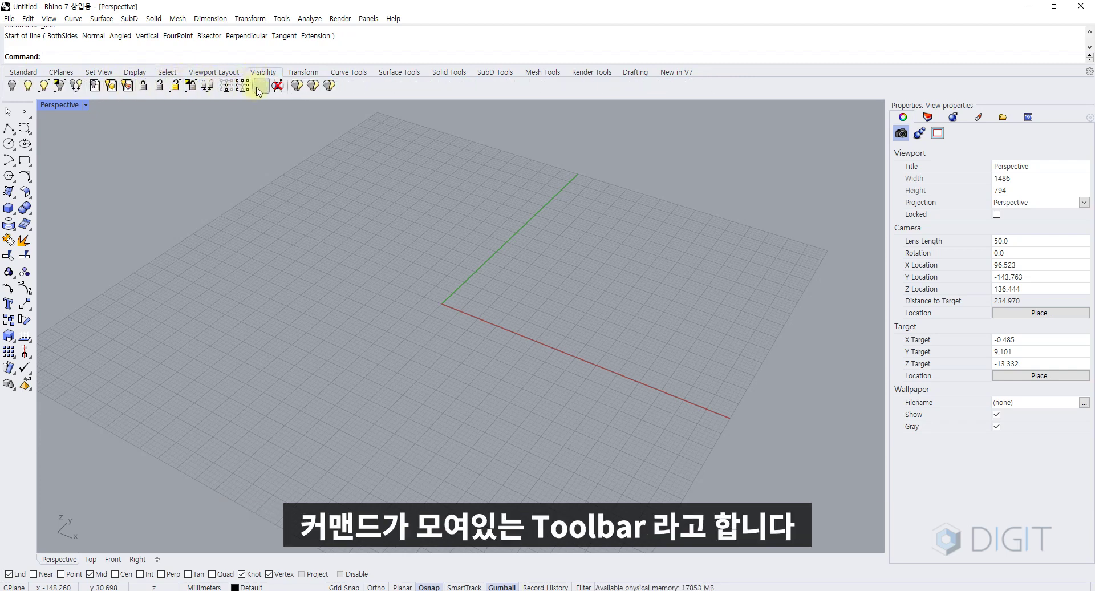
left_click(302, 73)
left_click(347, 73)
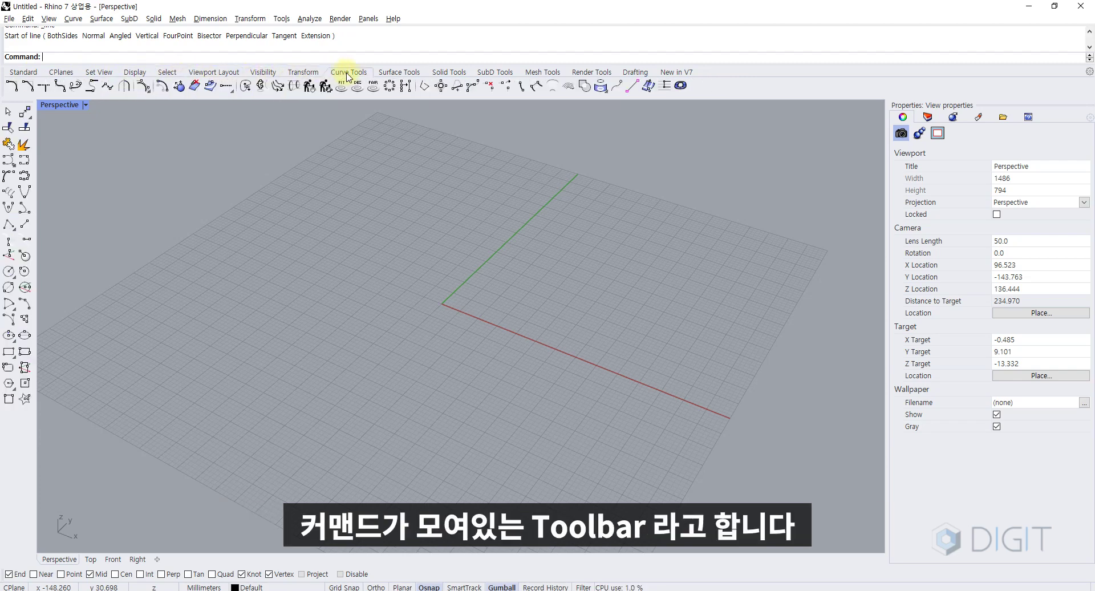
left_click(675, 72)
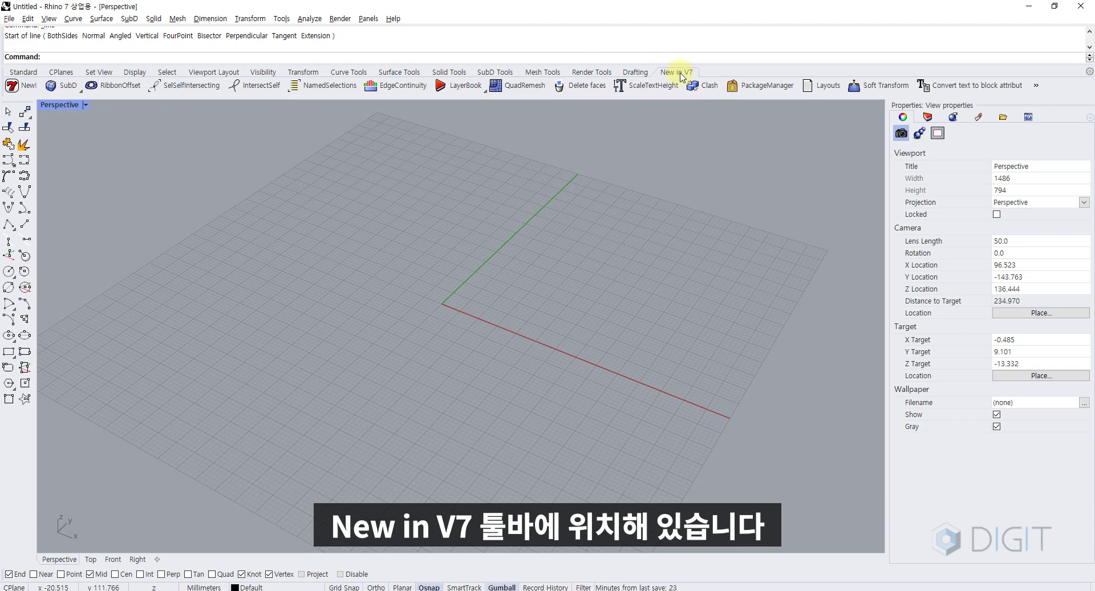
left_click(25, 74)
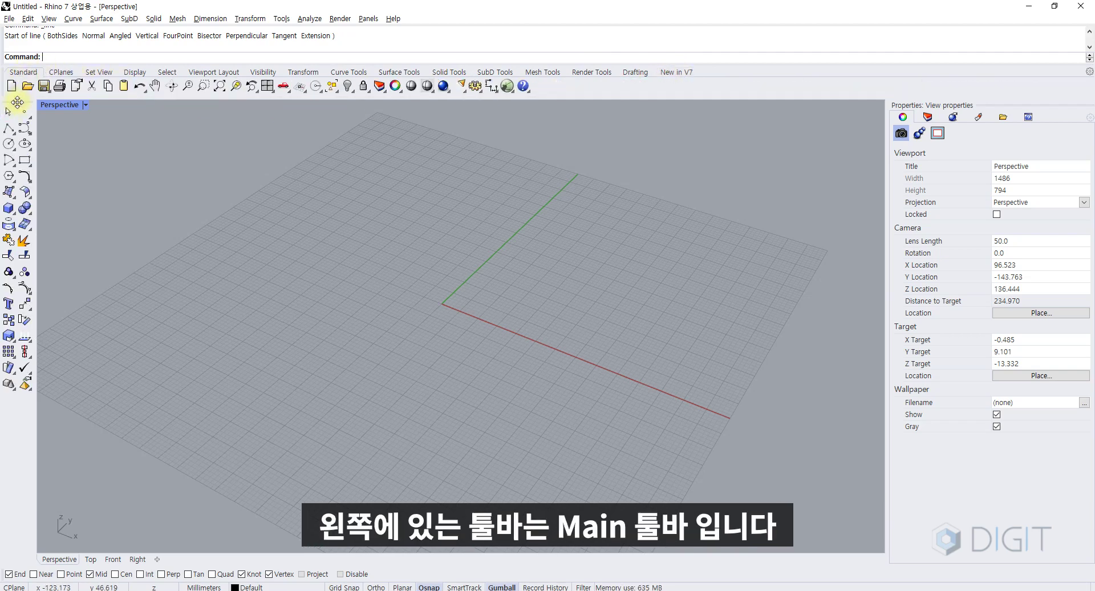
Step: Undock the Main sidebar toolbar into the Perspective viewport and close it
left_click_drag(17, 105, 212, 151)
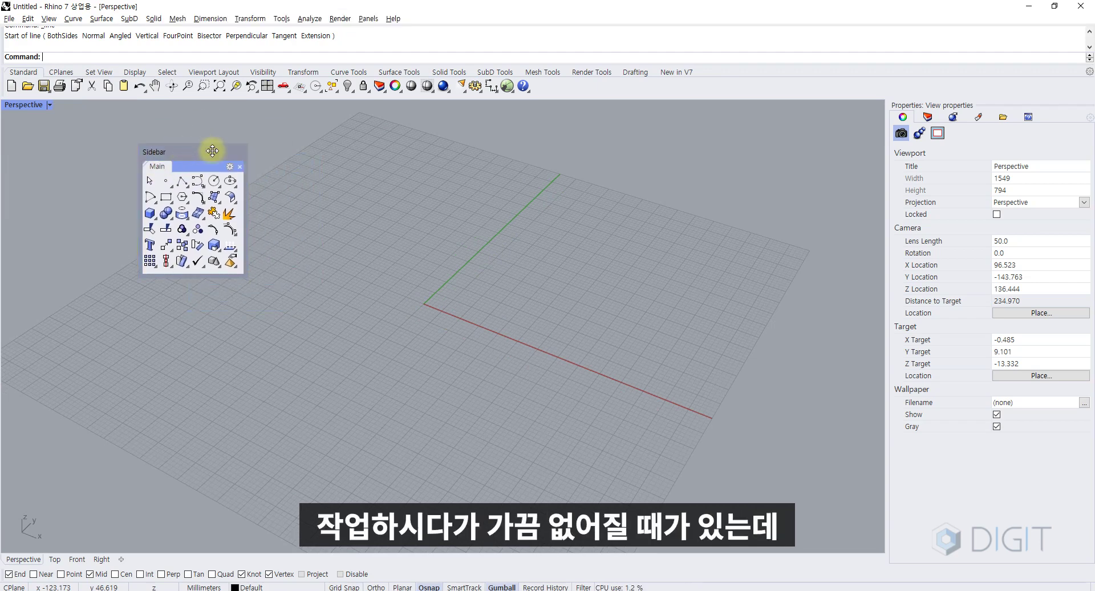
left_click(240, 166)
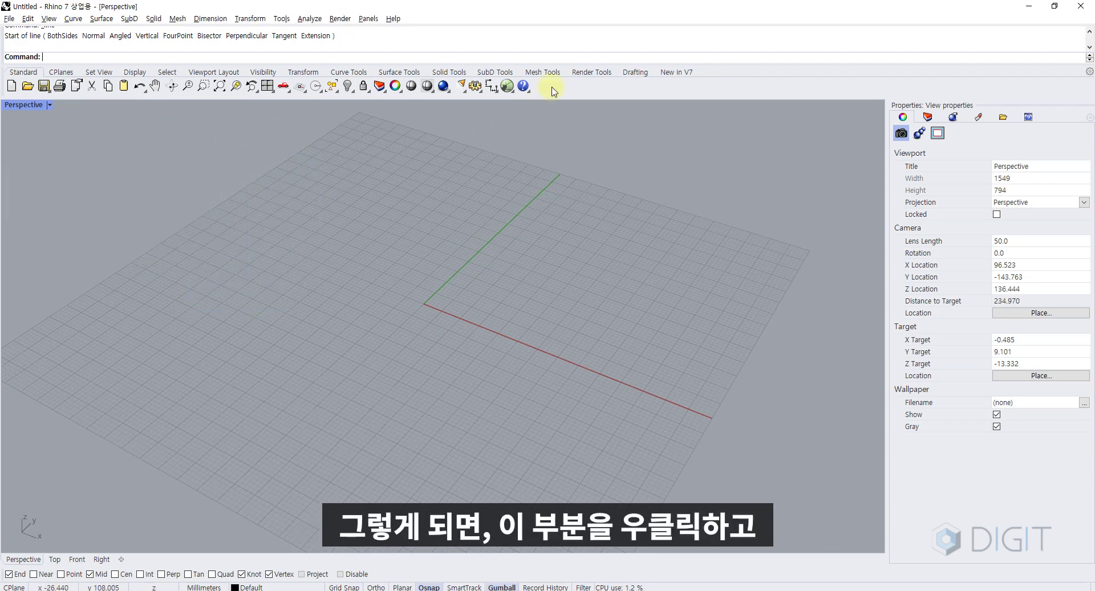
Step: Show the Main1 and Main2 toolbars and place the floating Main1 toolbar near the middle of the viewport
right_click(577, 92)
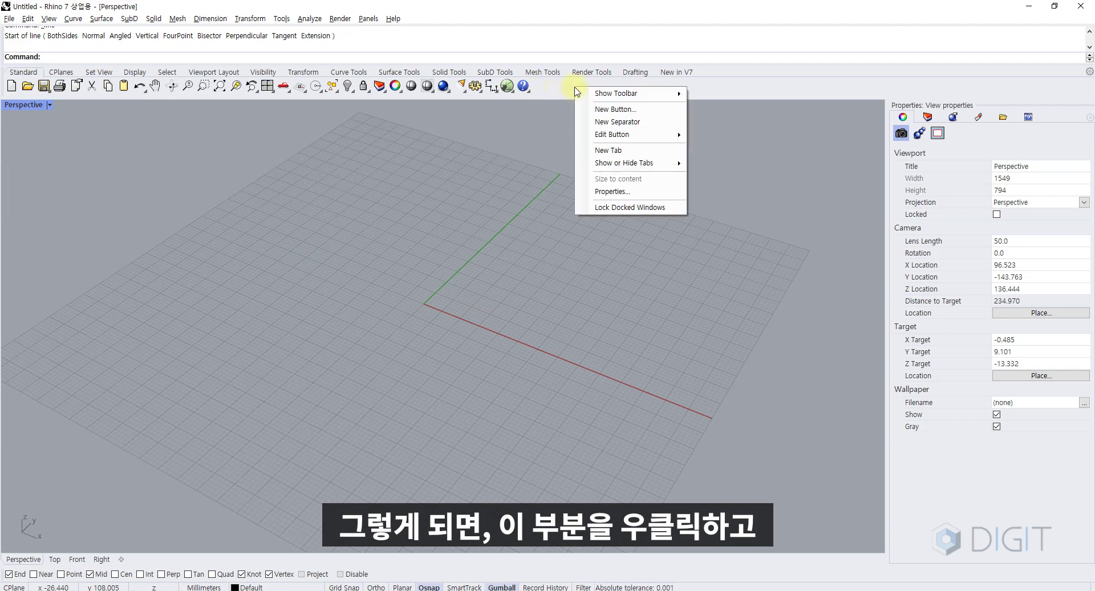
mouse_move(604, 94)
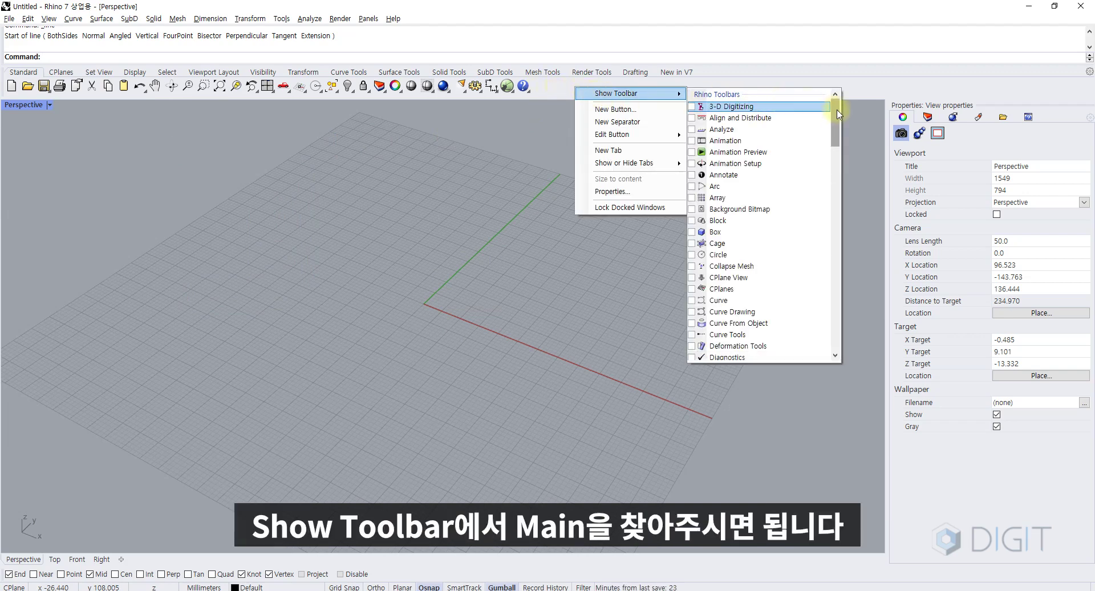
left_click_drag(834, 114, 833, 223)
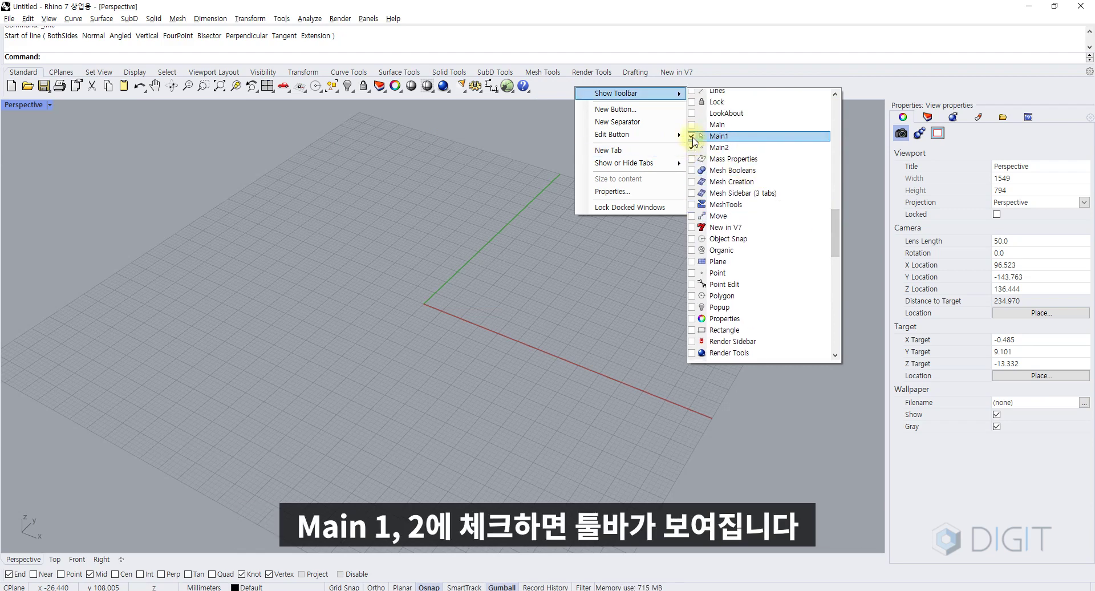
left_click(437, 221)
left_click_drag(757, 167, 521, 186)
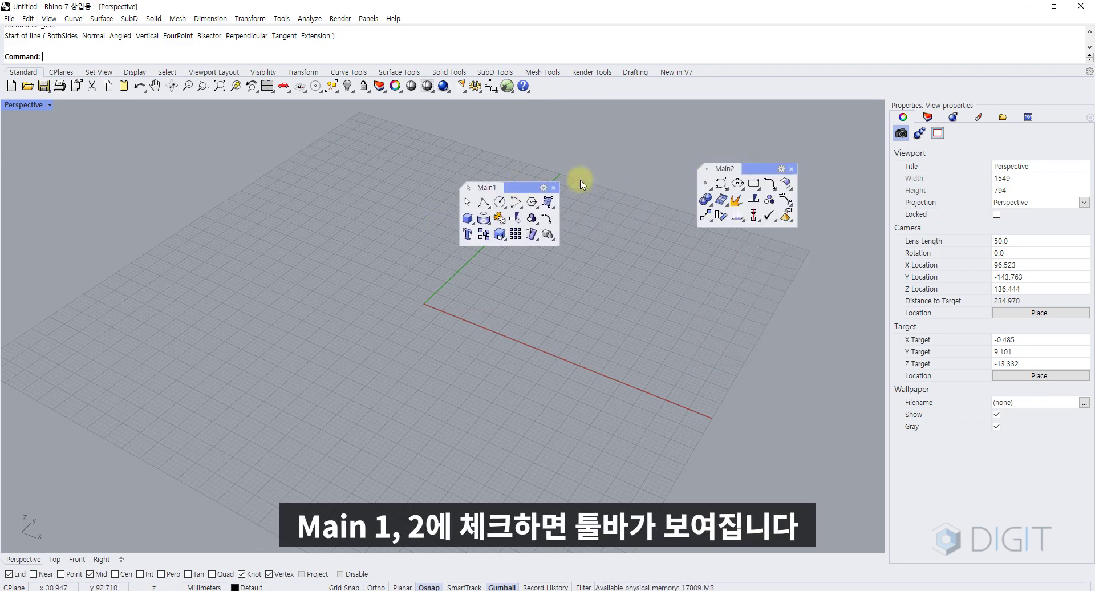
Step: Dock the floating Main2 and Main1 toolbars side by side as a two-column sidebar beside the Perspective viewport
left_click_drag(753, 166, 4, 177)
left_click_drag(509, 187, 12, 151)
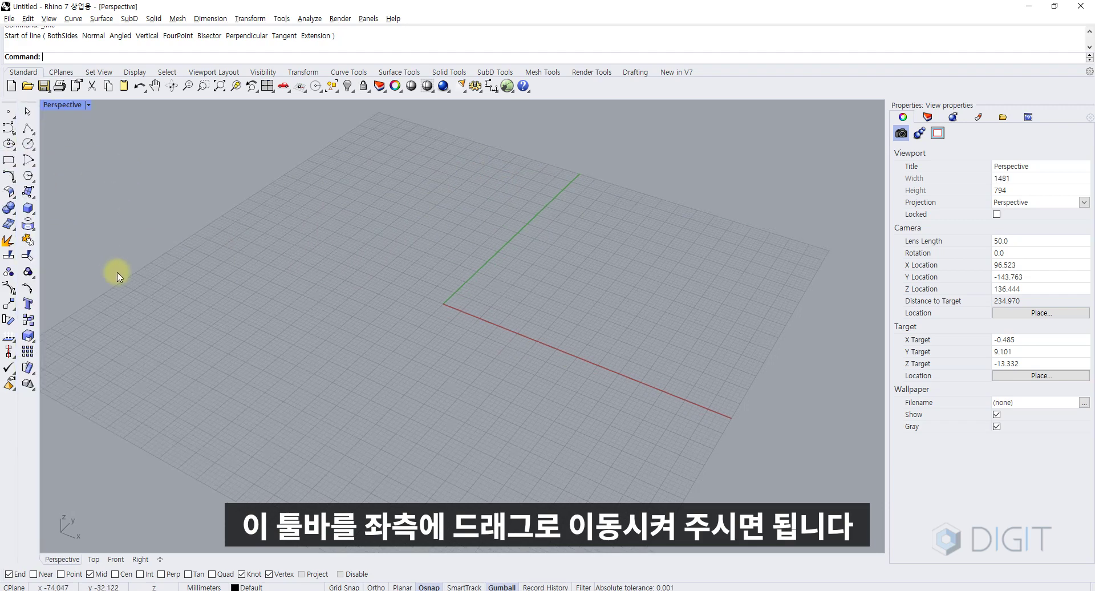
Step: Look at the nested commands behind the Undo tool in Standard and the Box tool in the sidebar
right_click_drag(404, 251, 308, 296, "shift")
scroll(343, 295, "down", 2)
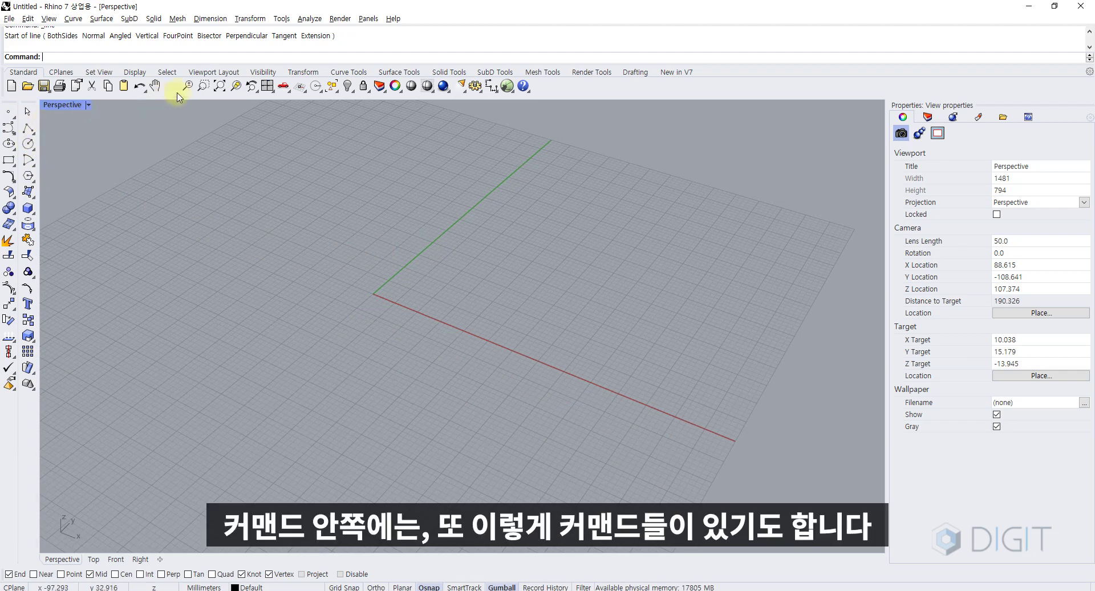
left_click(143, 89)
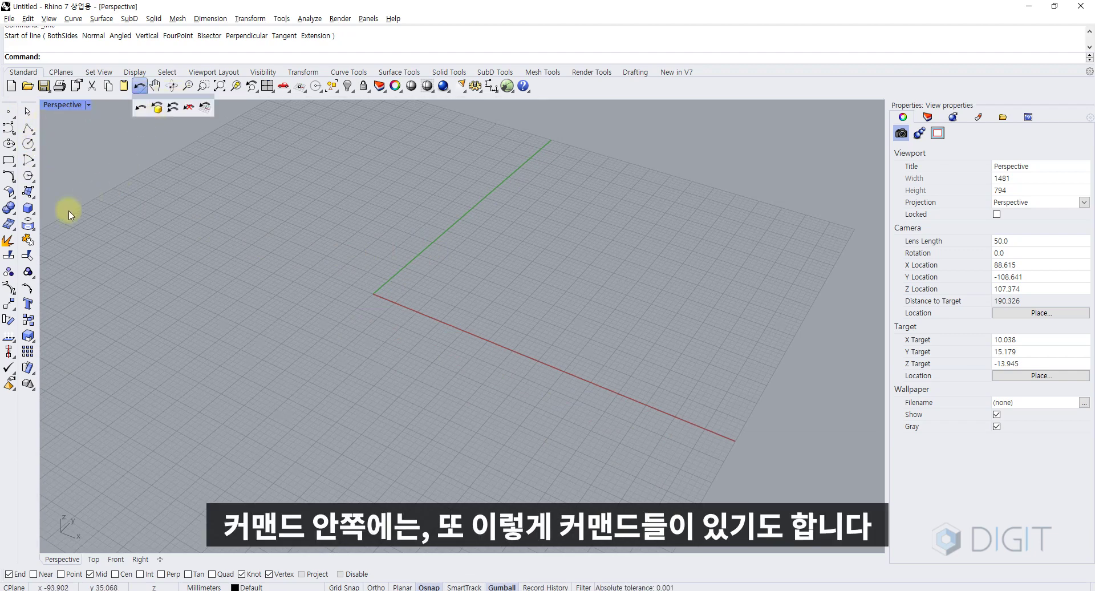
left_click(28, 209)
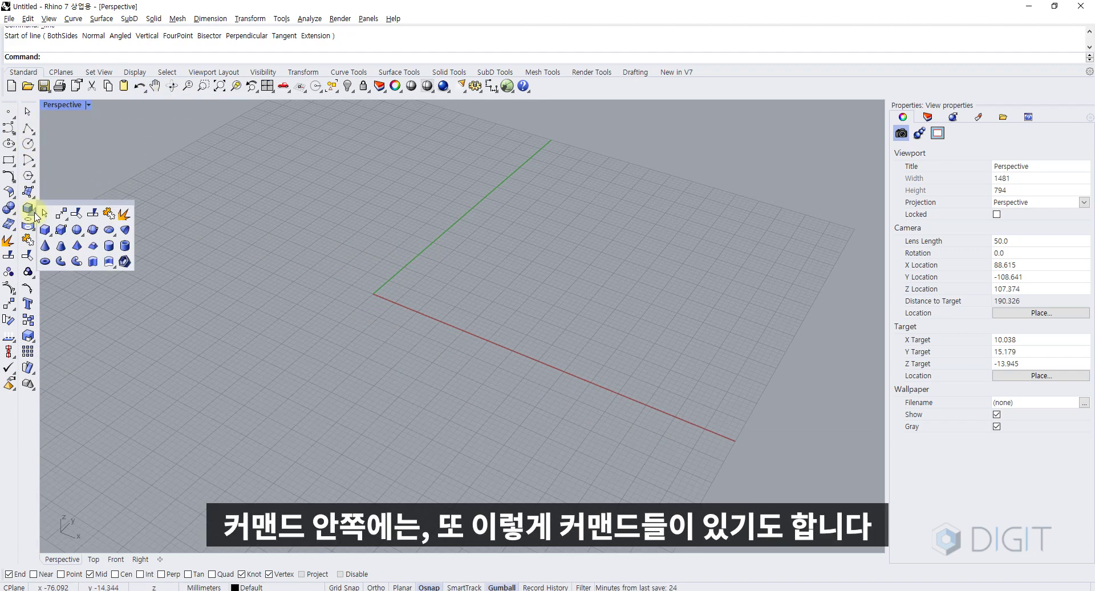
left_click(50, 232)
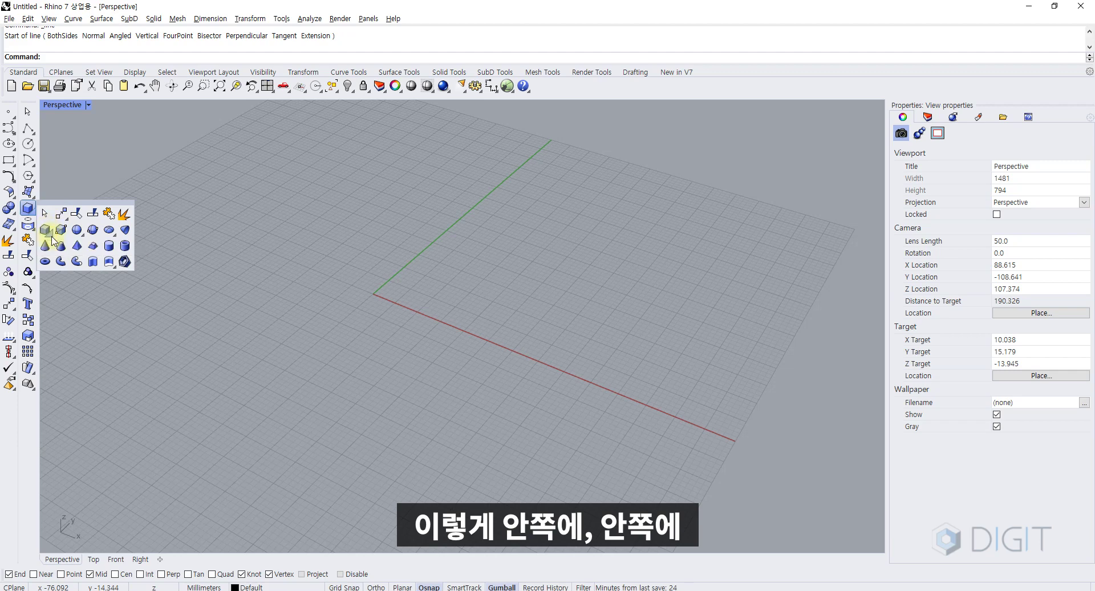
left_click(237, 263)
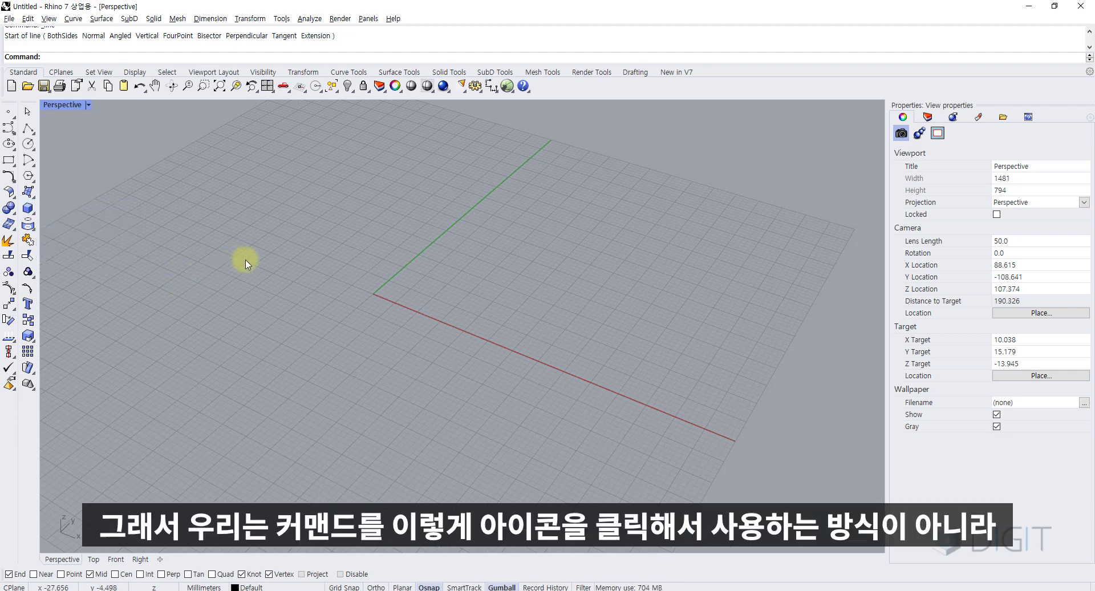
left_click(31, 211)
left_click(140, 164)
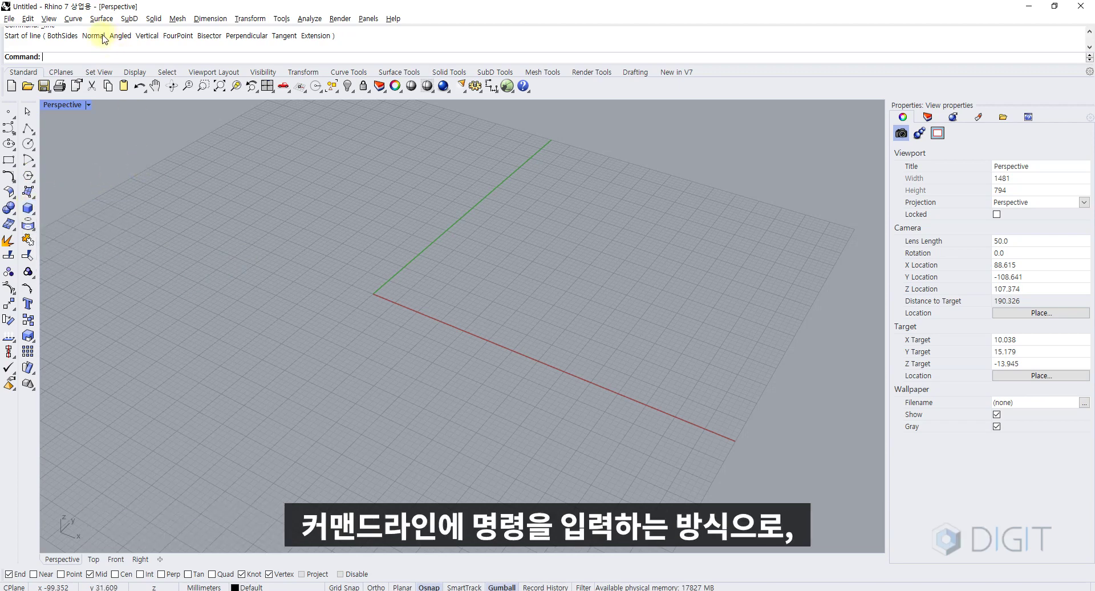
Step: Try starting the BoundingBox command by name from the command line and cancel it
type("bo")
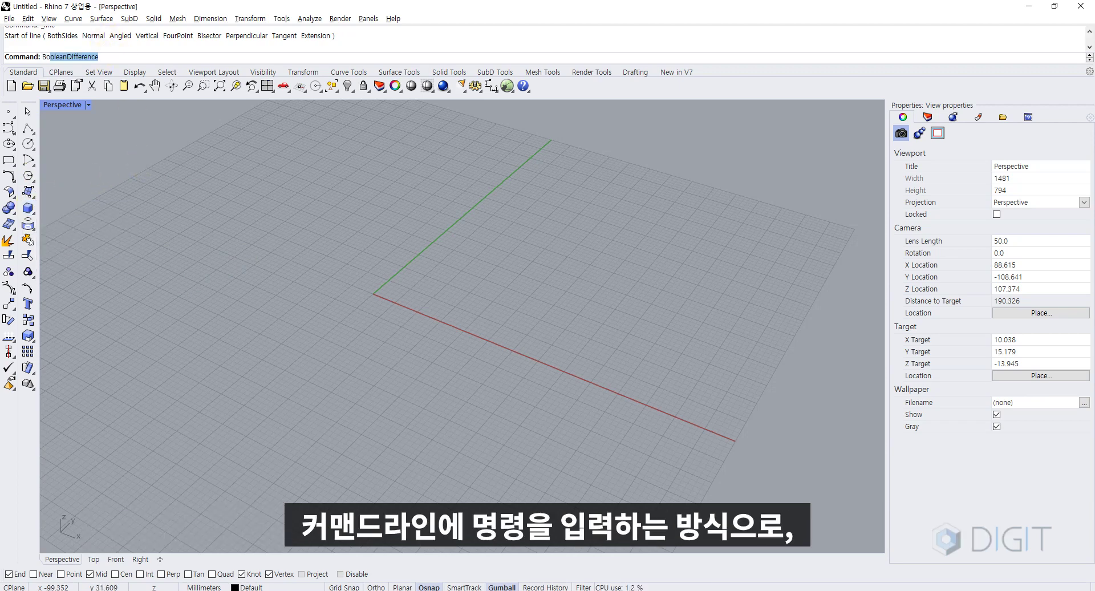
key("Escape")
type("BoundingBox")
key("Return")
key("Escape")
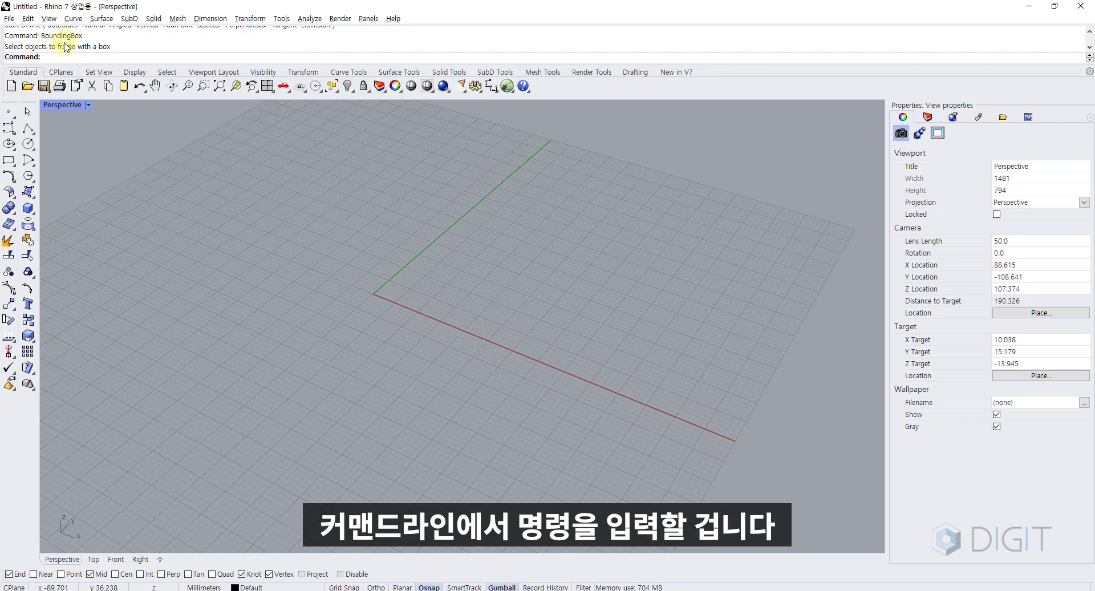
scroll(305, 317, "down", 5)
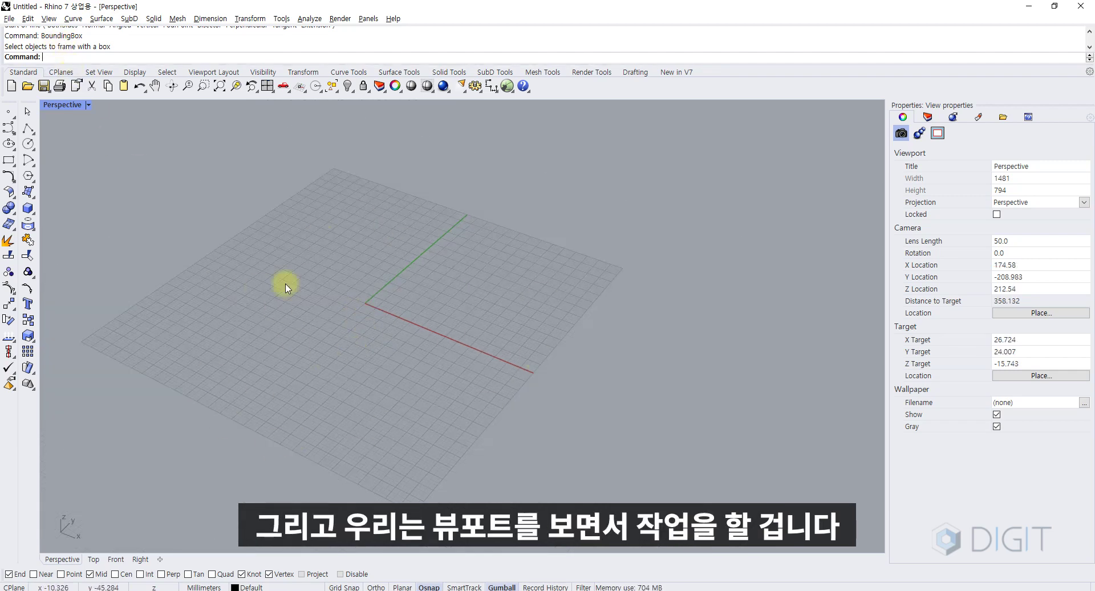
scroll(359, 313, "up", 5)
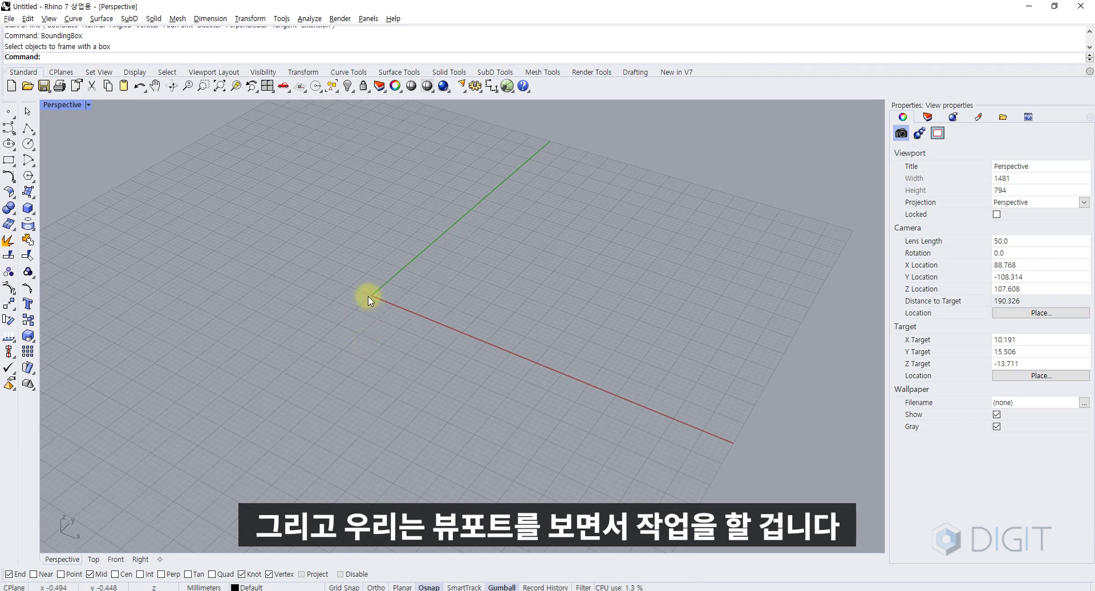
right_click_drag(367, 296, 440, 293, "shift")
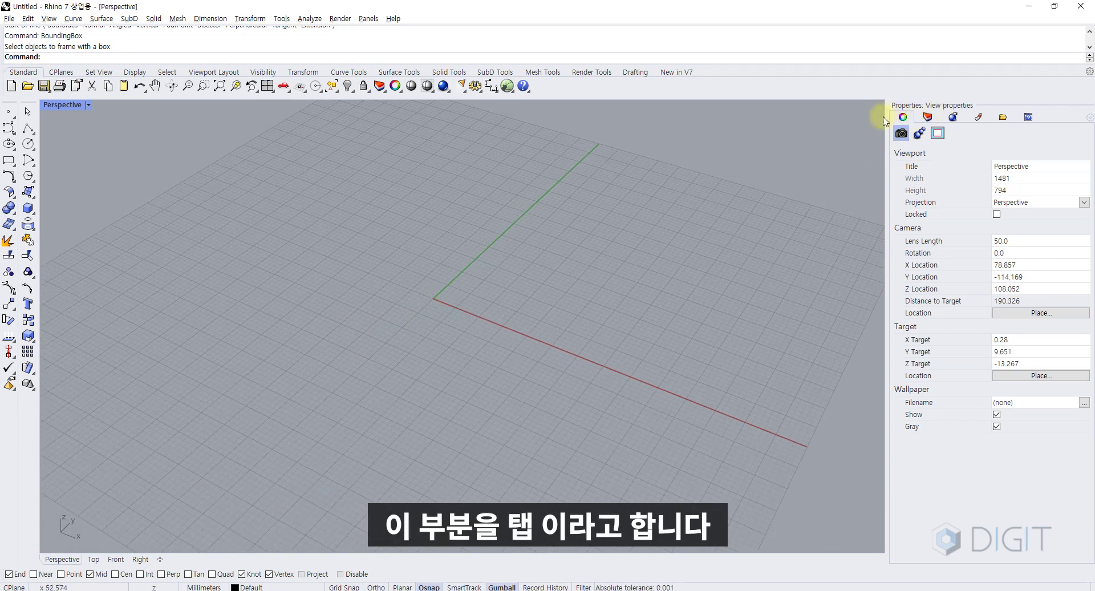
Step: Look through the Layers, Rendering, Materials and view properties, ending on the layer list
left_click(928, 118)
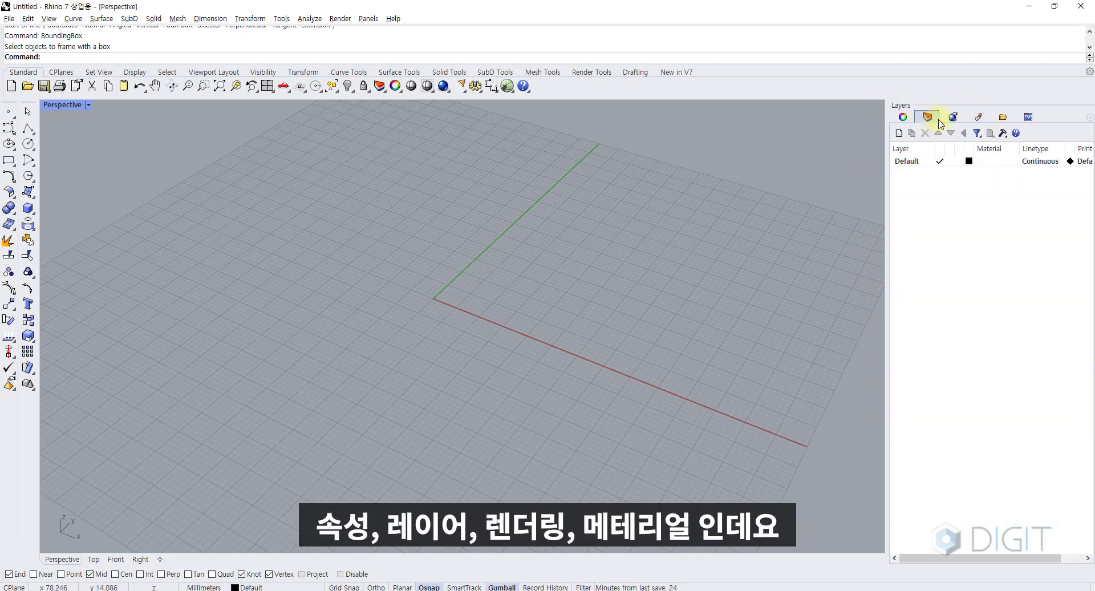
left_click(978, 117)
left_click(903, 117)
left_click(903, 118)
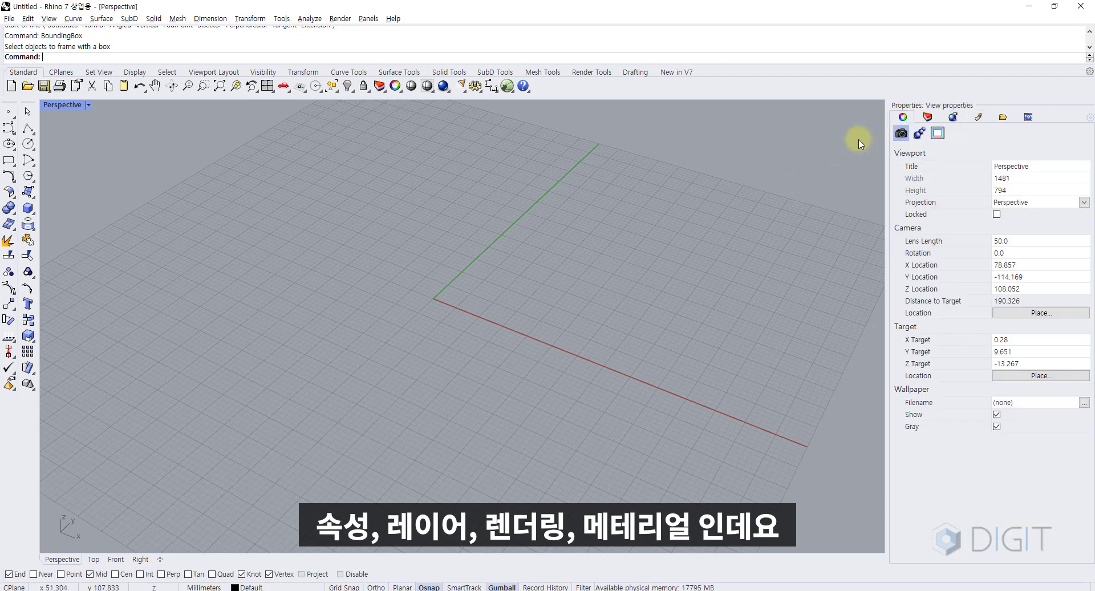
left_click(928, 117)
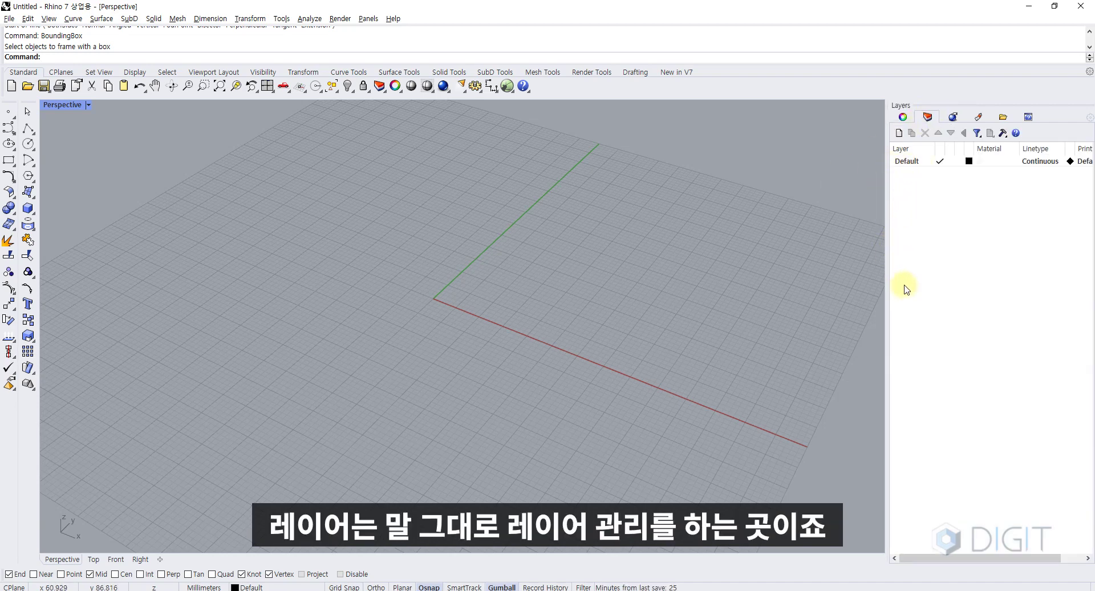
Step: Add a Metal material to the model's materials and delete it again
left_click(979, 118)
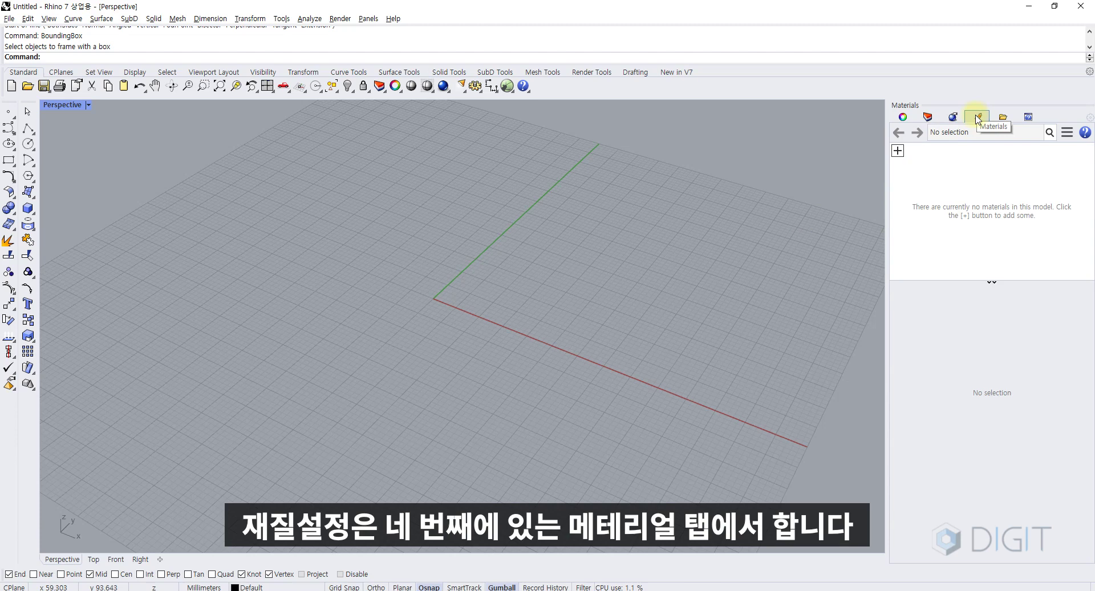
left_click(898, 151)
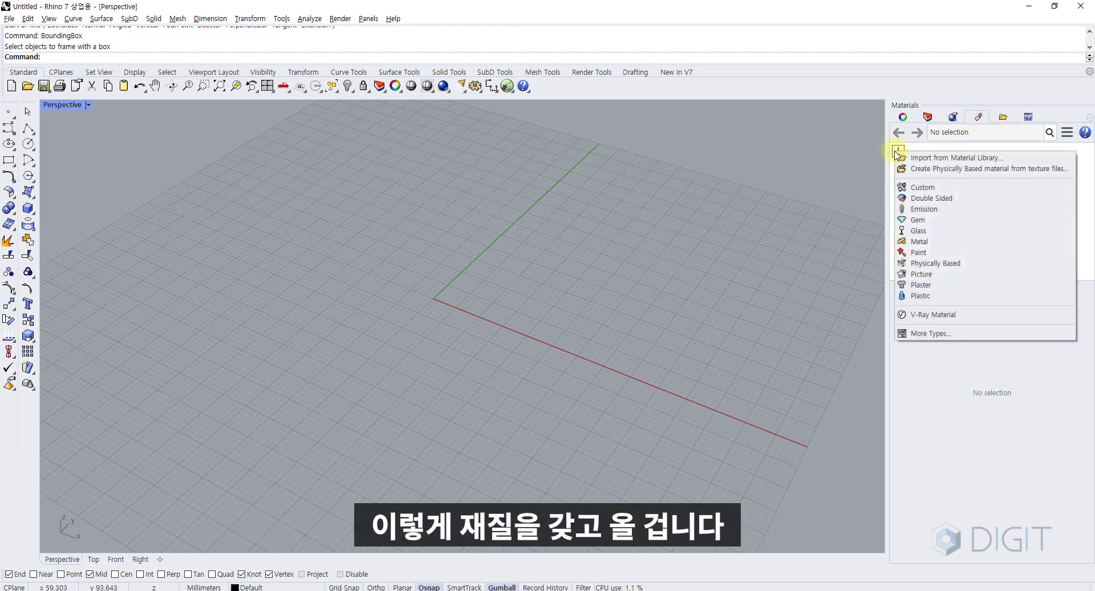
left_click(919, 241)
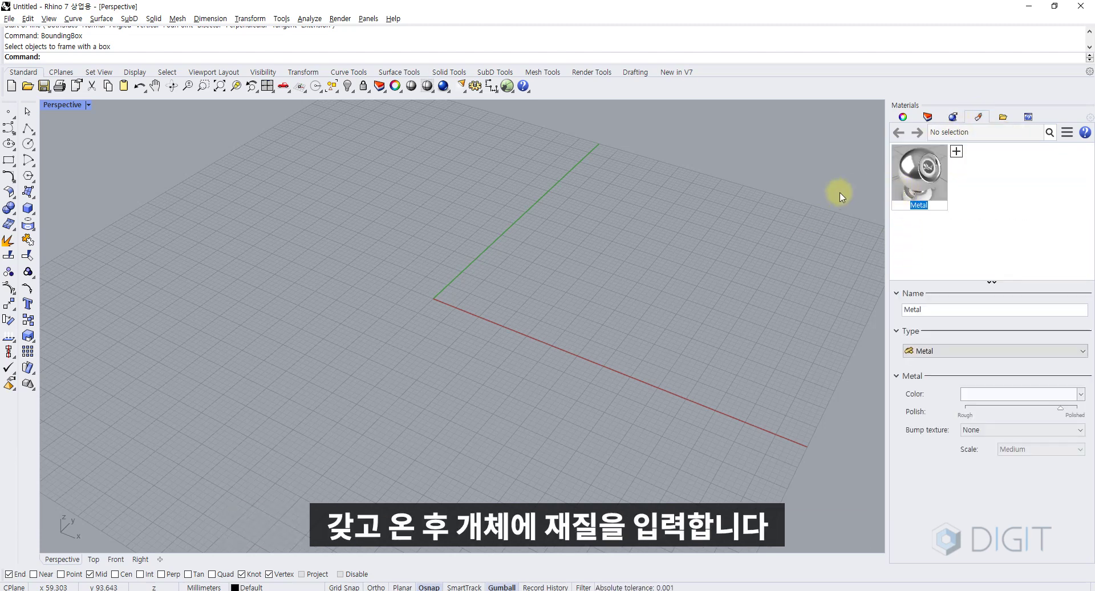
left_click_drag(916, 170, 592, 253)
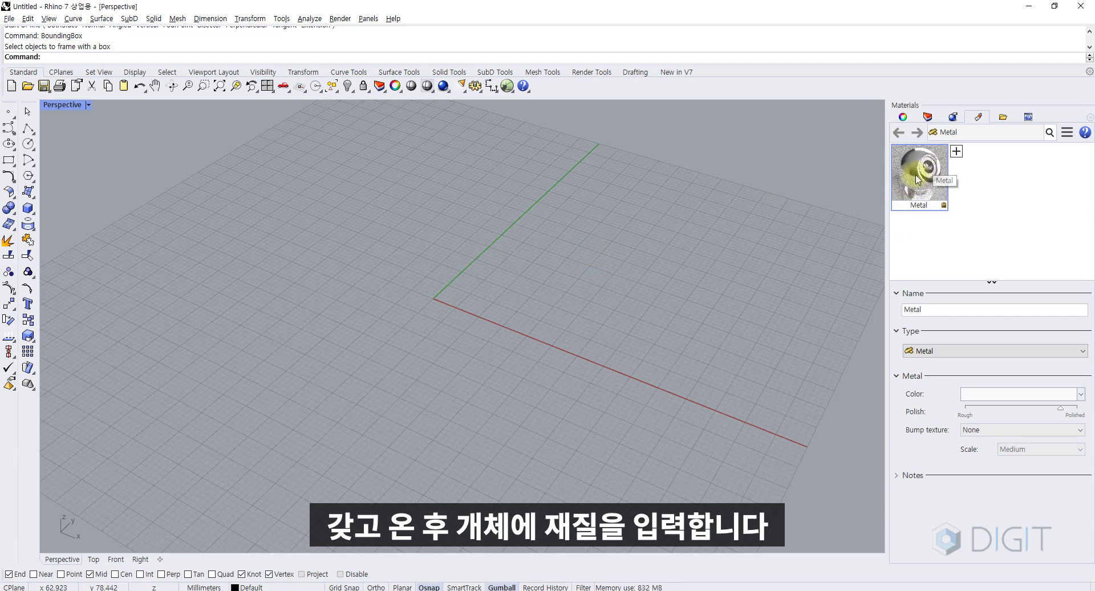
key("Delete")
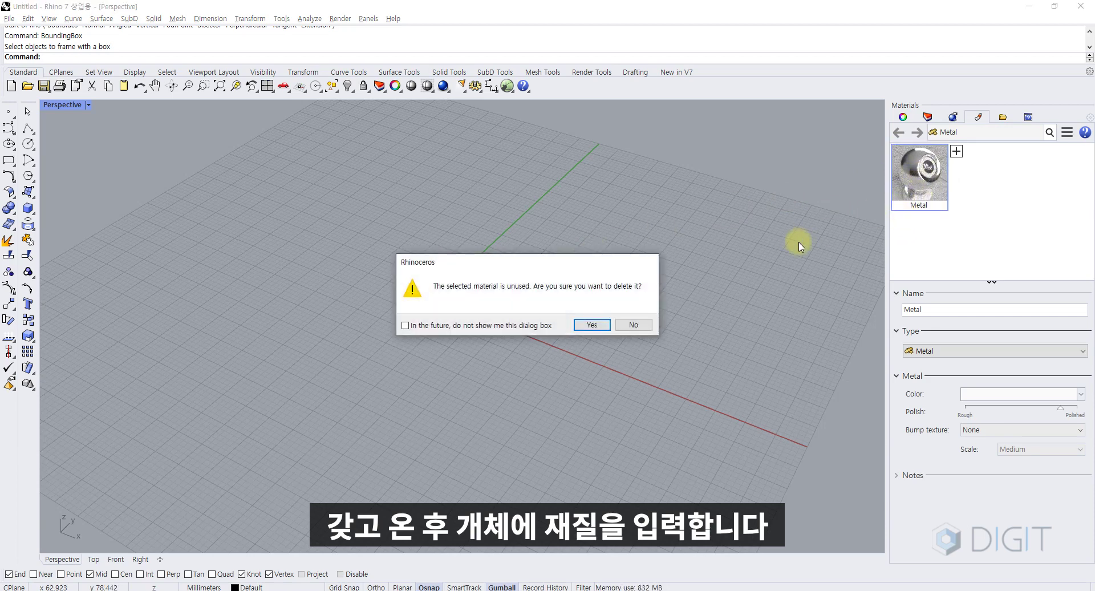
key("Return")
Step: Examine the Rendering settings, from renderer and resolution through backdrop and lighting to wireframe and color adjustment
left_click(953, 118)
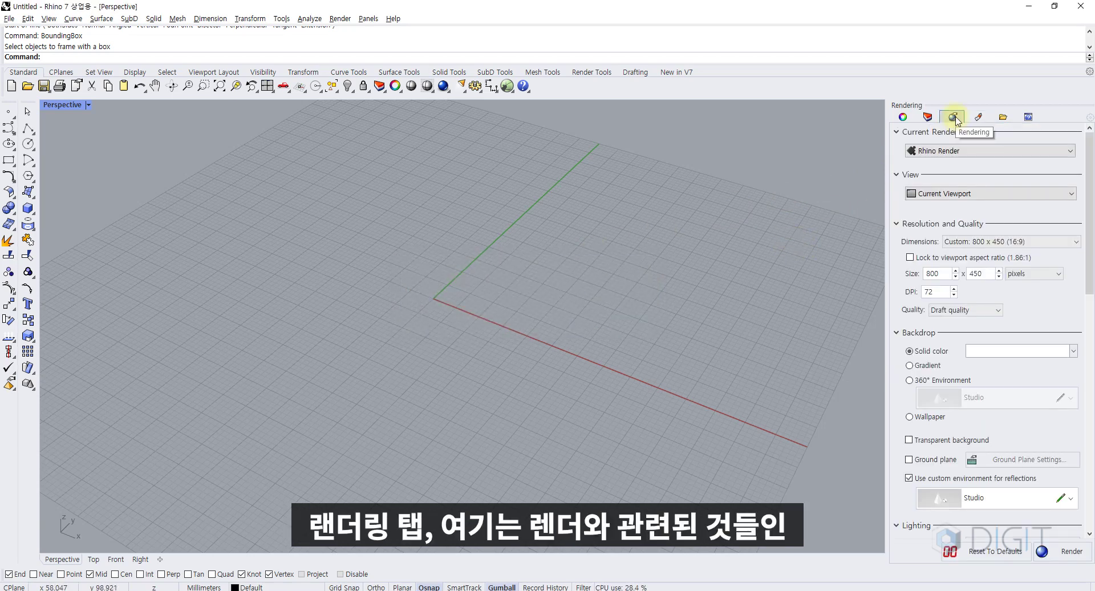
scroll(946, 217, "down", 5)
scroll(942, 267, "up", 4)
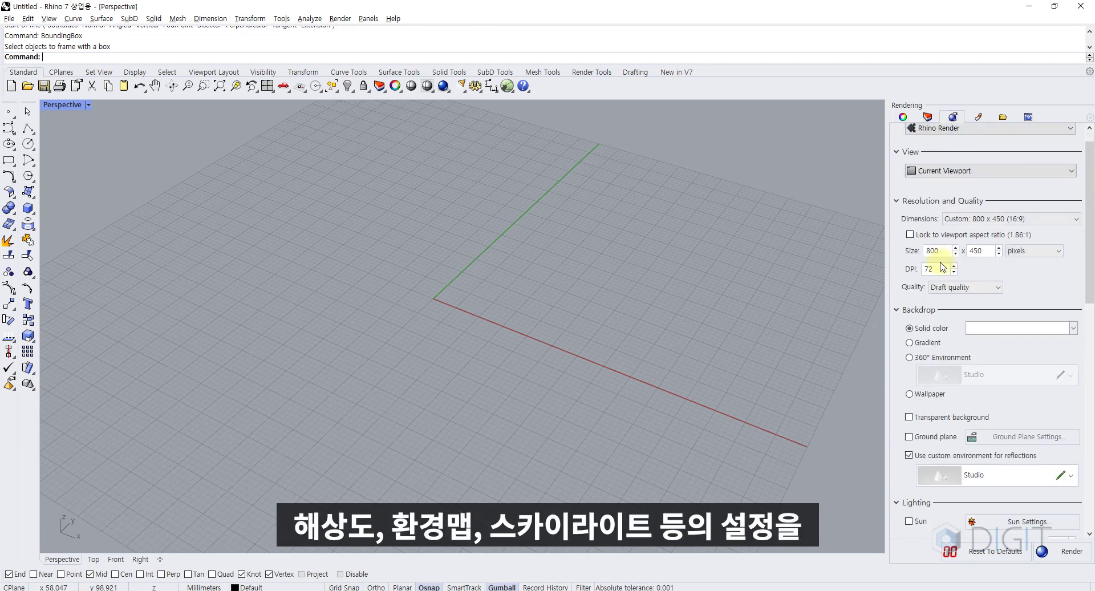
scroll(981, 259, "down", 2)
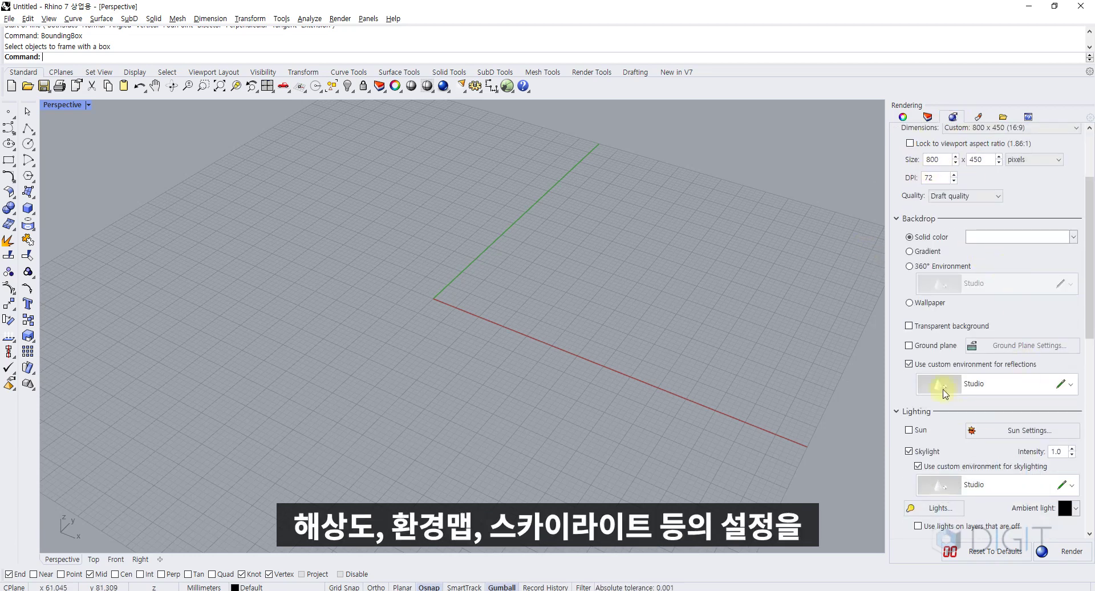
scroll(925, 349, "down", 4)
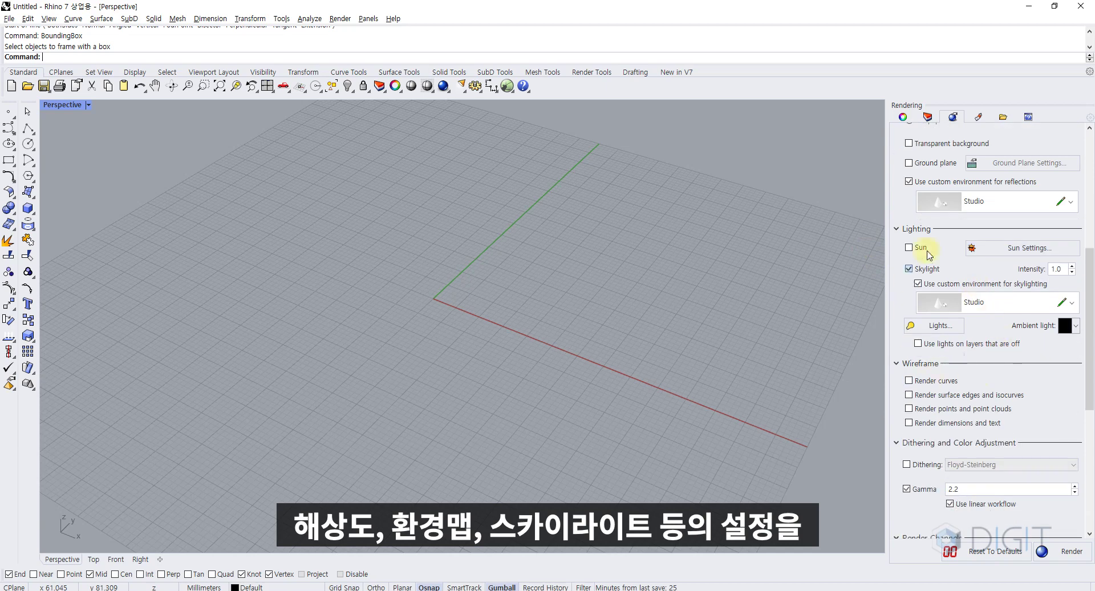
scroll(947, 245, "down", 3)
scroll(953, 346, "up", 8)
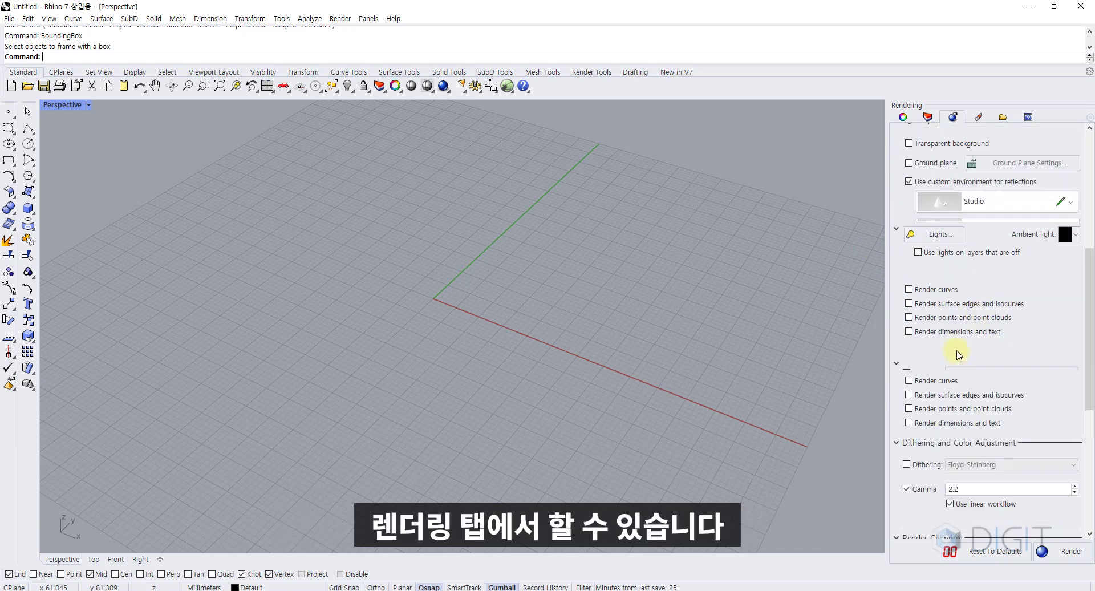
scroll(944, 297, "up", 2)
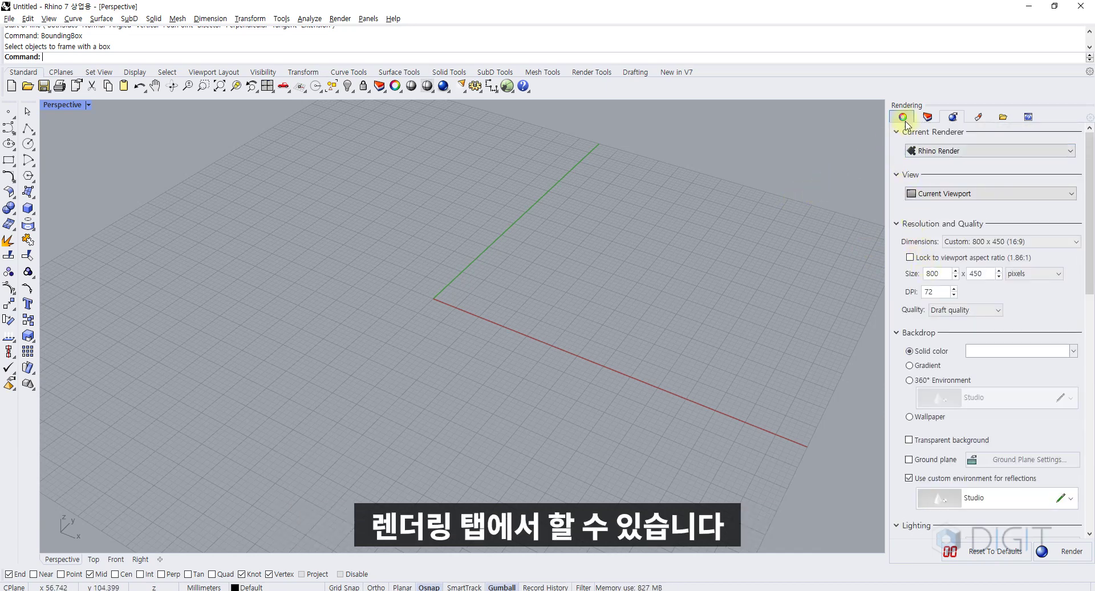
Step: Review the view properties, the layer list and the materials once more, and return to the view properties
left_click(903, 116)
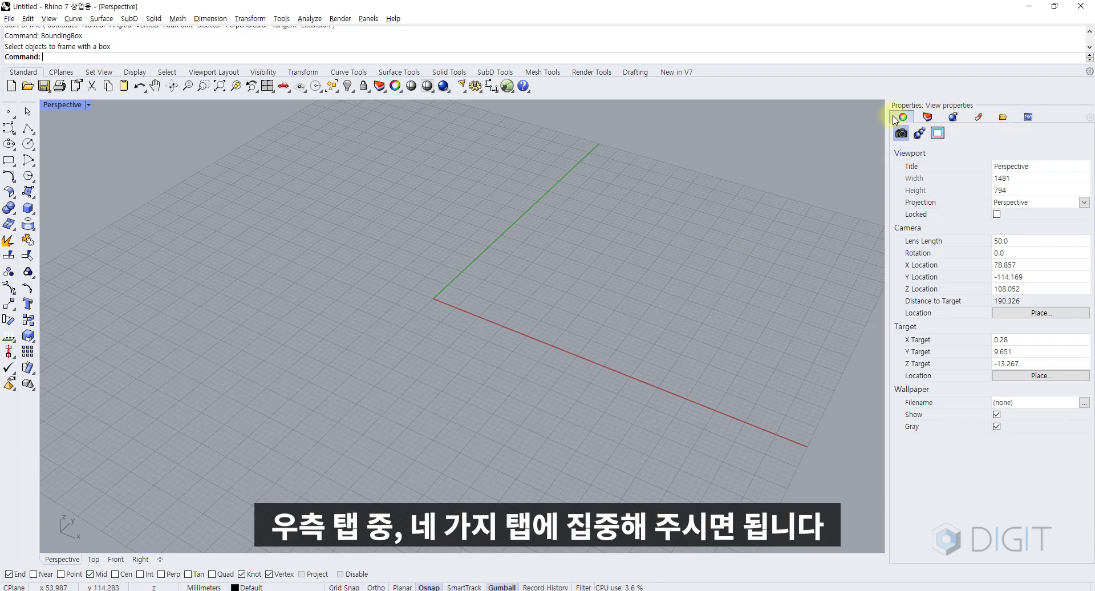
left_click(928, 117)
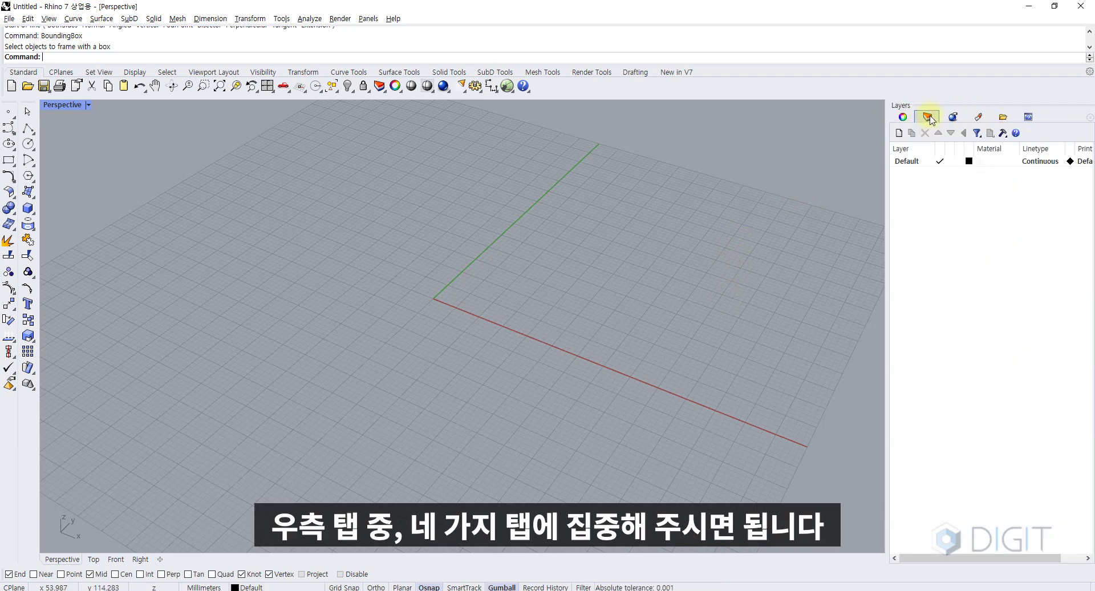
left_click(978, 117)
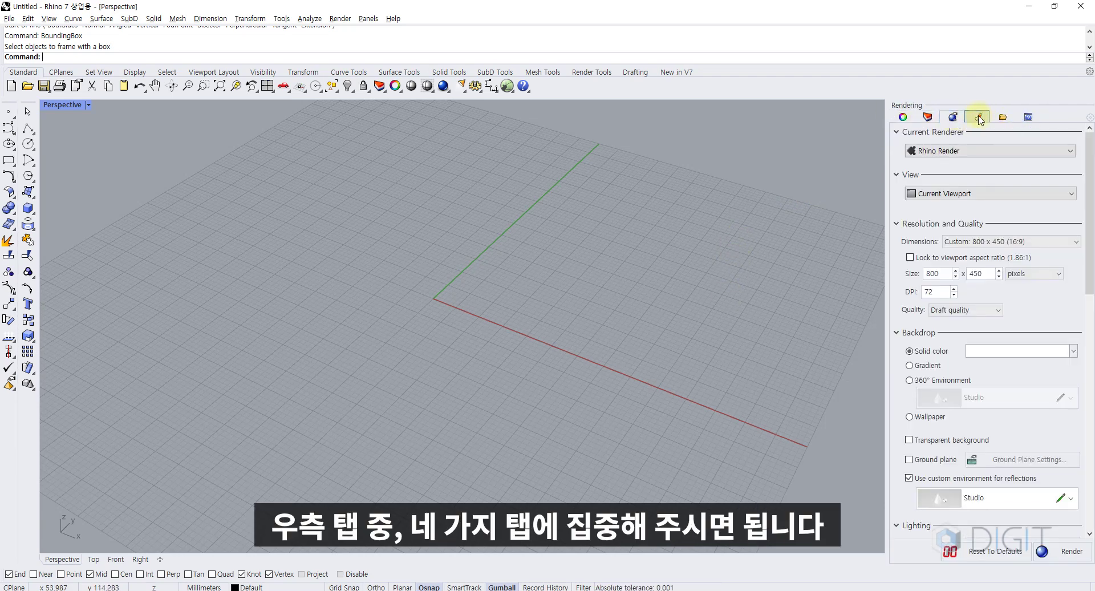
left_click(909, 117)
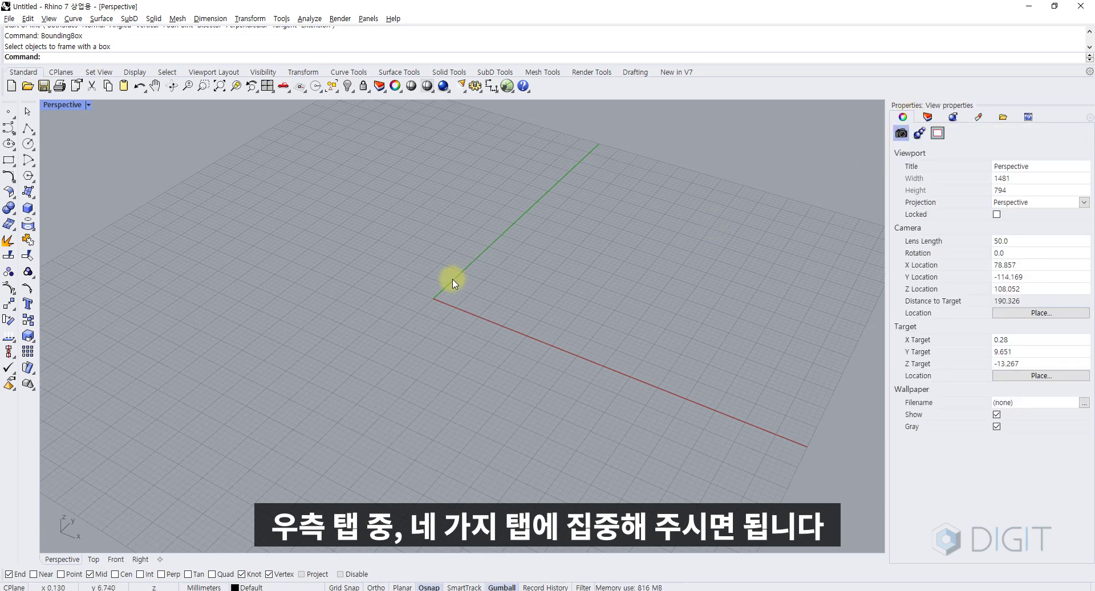
Step: Examine the construction grid and its red and green axes around the origin in the Perspective viewport
right_click_drag(463, 281, 507, 276, "shift")
scroll(519, 260, "down", 4)
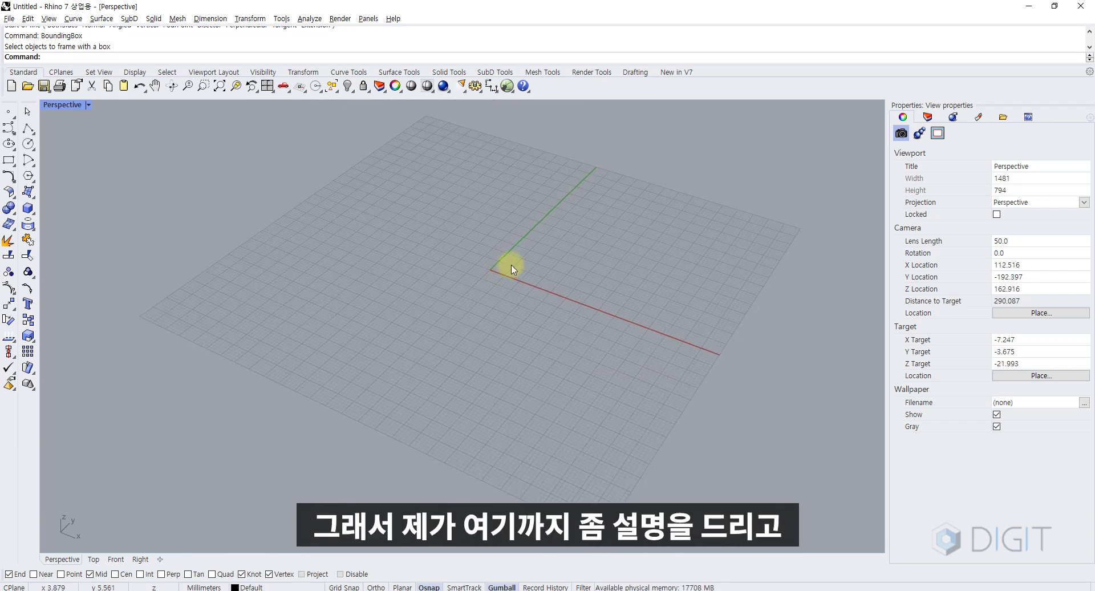
scroll(512, 276, "down", 3)
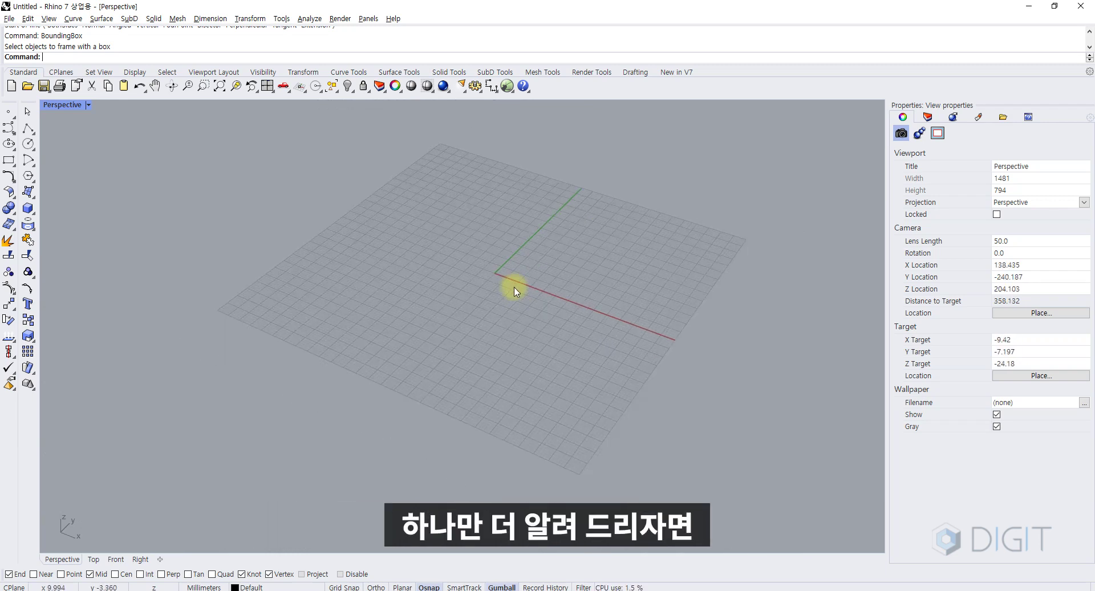
mouse_move(513, 286)
right_mouse_down("shift")
mouse_move(490, 311)
mouse_move(519, 288)
right_mouse_up("shift")
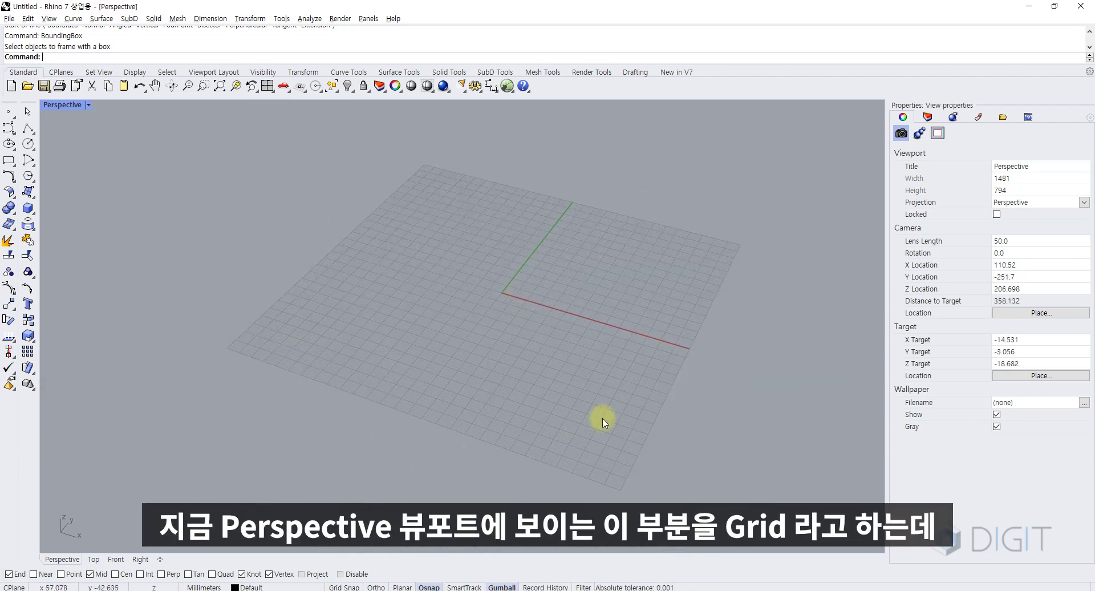
scroll(512, 266, "up", 4)
scroll(512, 266, "up", 5)
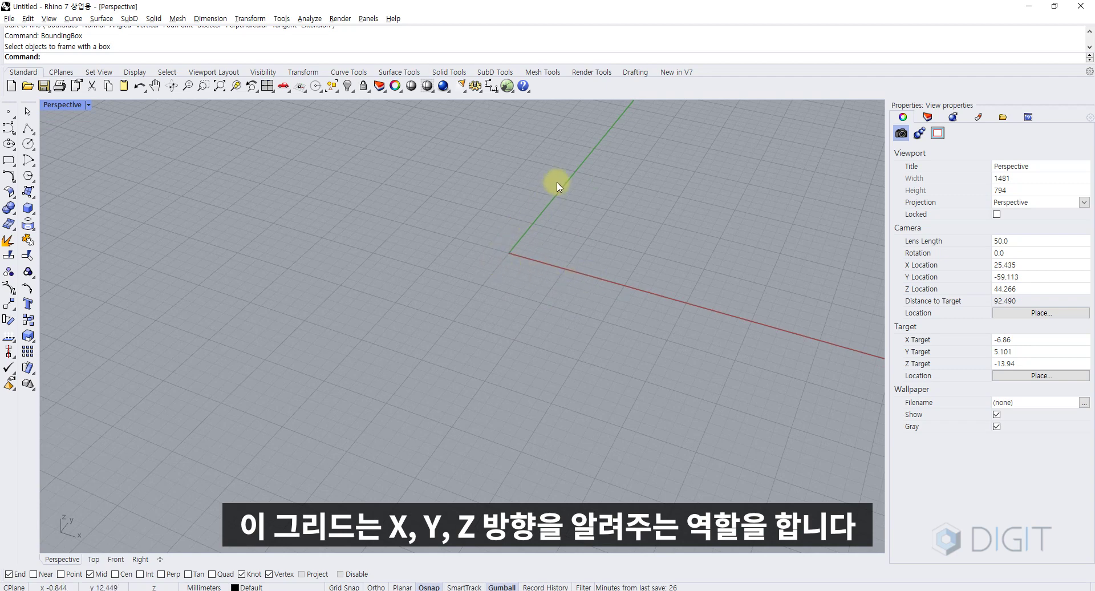
right_click_drag(507, 247, 476, 322, "shift")
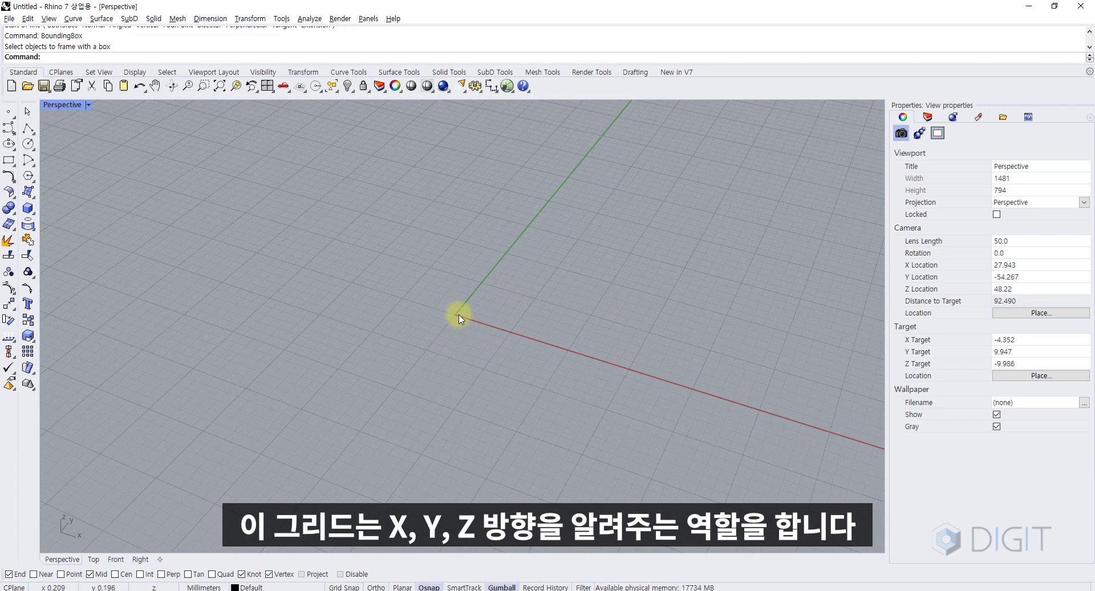
Step: Examine the origin, the XYZ axis indicator and the outer extent of the grid in the Perspective viewport
scroll(457, 314, "up", 5)
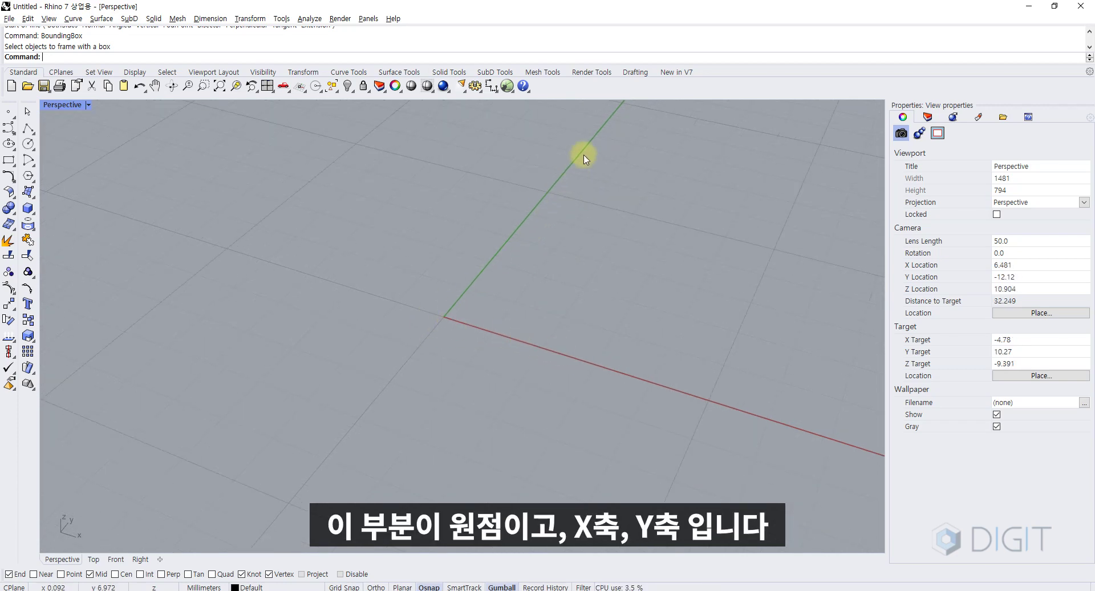
right_click_drag(575, 262, 554, 279)
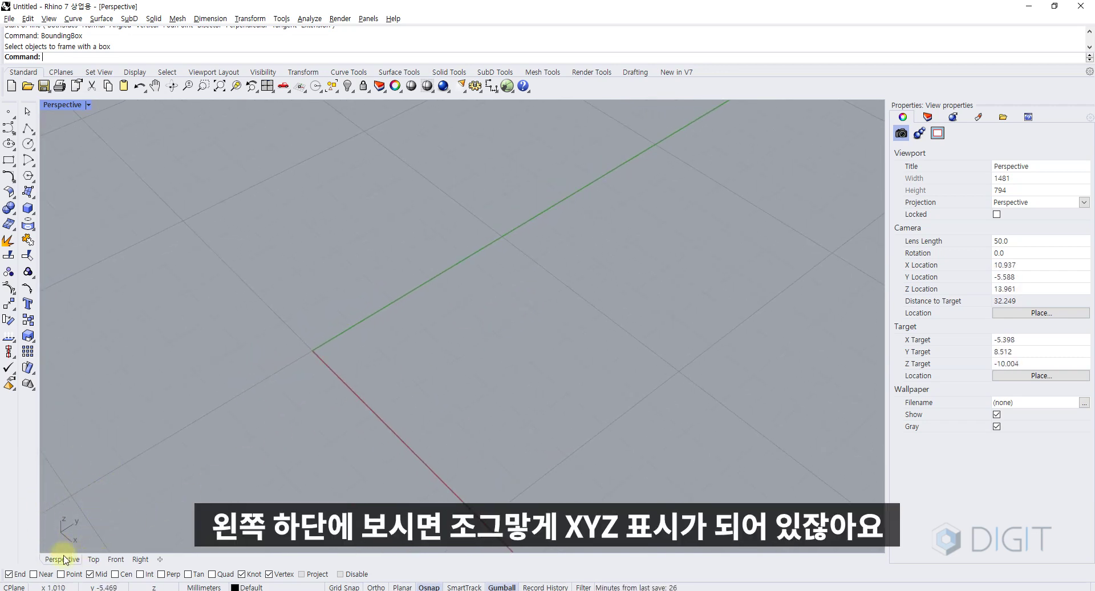
scroll(308, 396, "down", 10)
right_click_drag(257, 414, 360, 382)
scroll(333, 423, "down", 8)
scroll(411, 369, "up", 10)
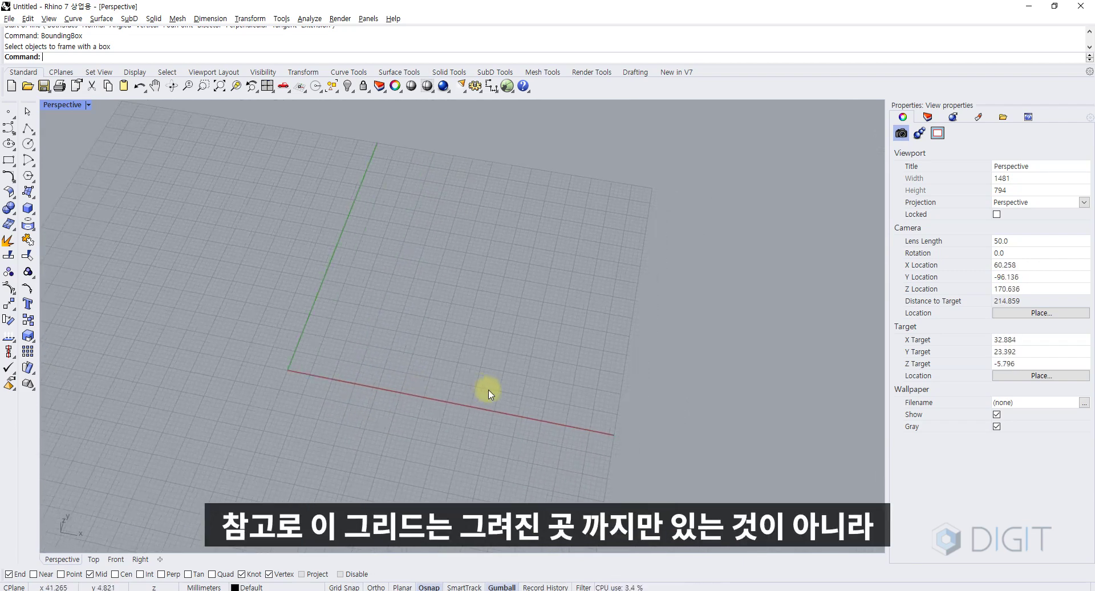
scroll(641, 342, "down", 7)
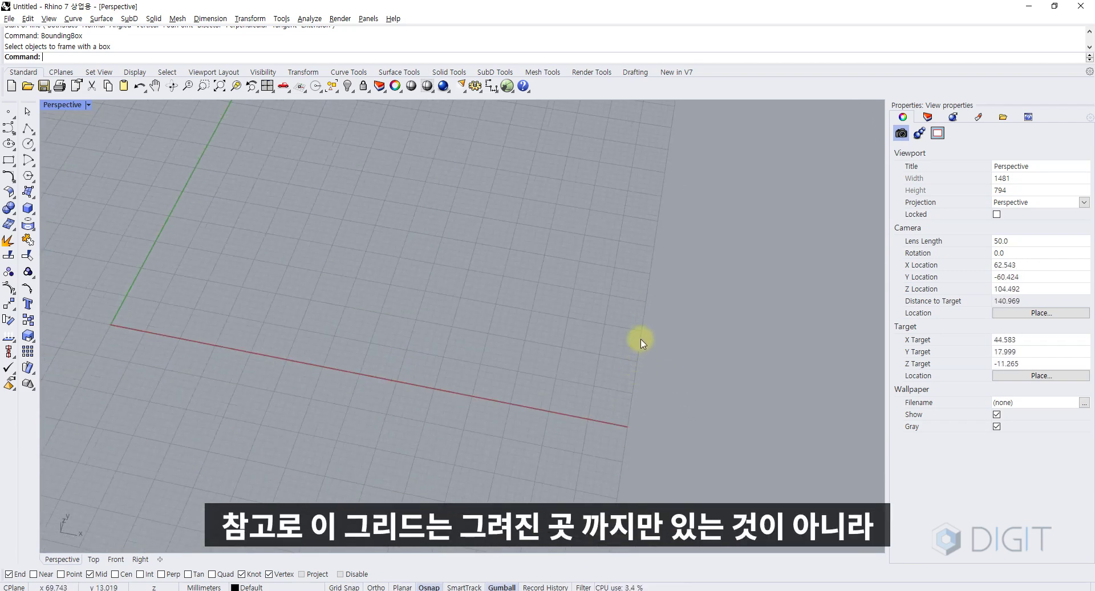
scroll(639, 368, "down", 12)
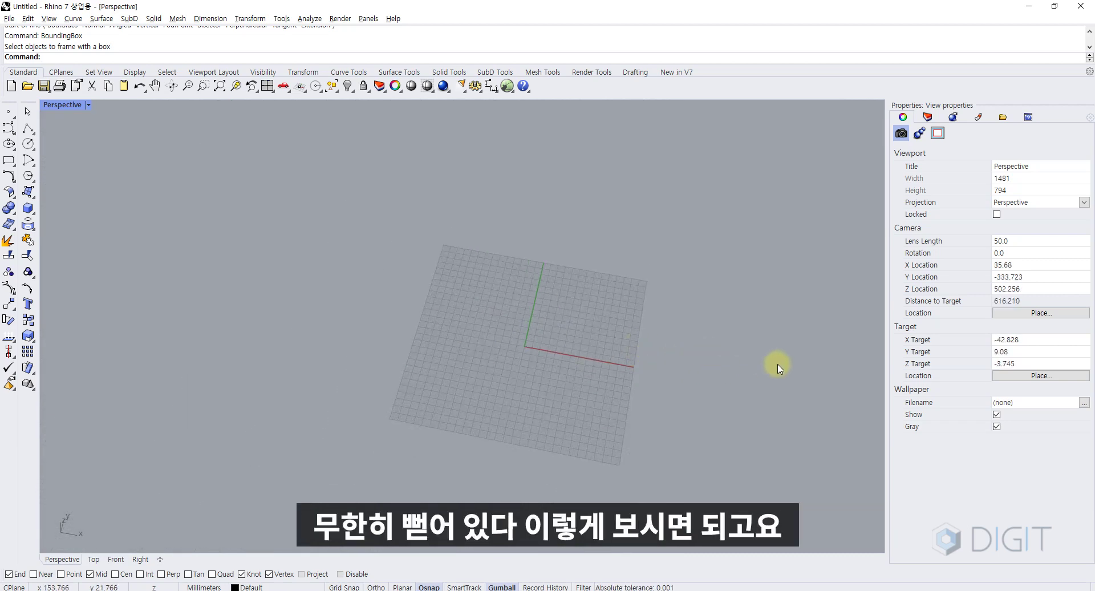
Step: Draw a tall box standing on the construction grid, with its rectangular base covering the origin
right_click_drag(632, 372, 547, 313, "shift")
scroll(562, 361, "up", 6)
type("box")
key("Return")
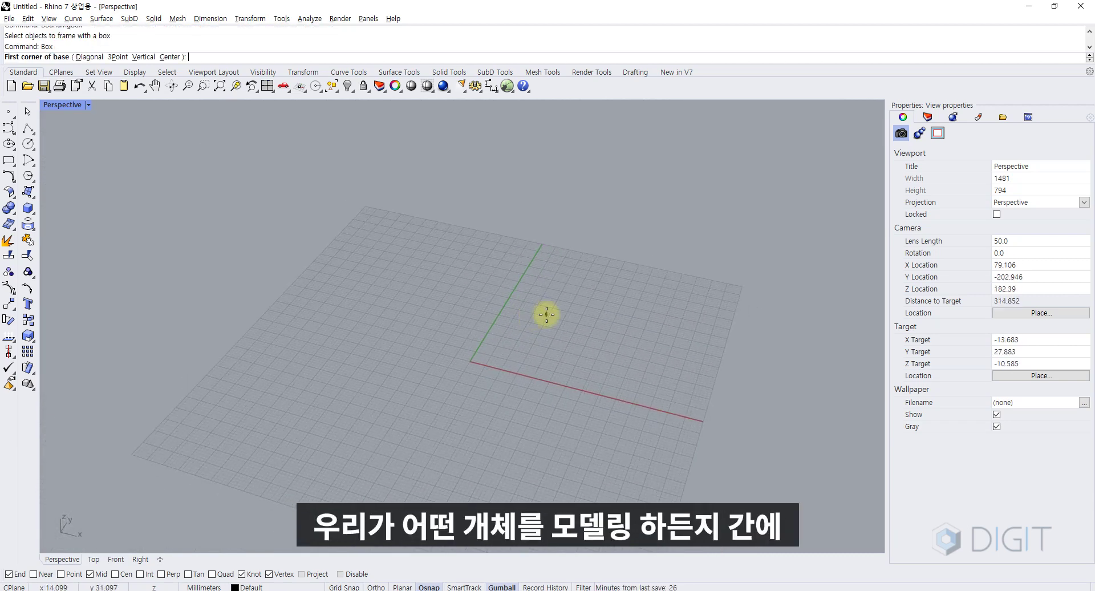
left_click(427, 300)
left_click(481, 386)
left_click(496, 257)
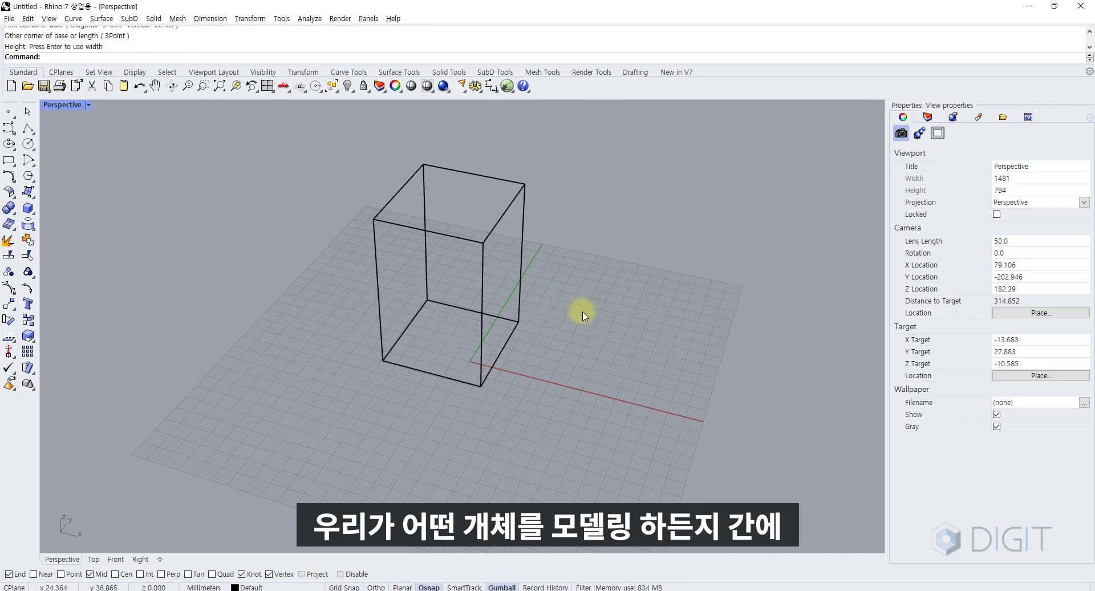
Step: Draw two separate lines on the construction plane, one on the grid beside the box and one beyond the grid's +X edge
type("l")
key("Return")
left_click(582, 312)
left_click(668, 346)
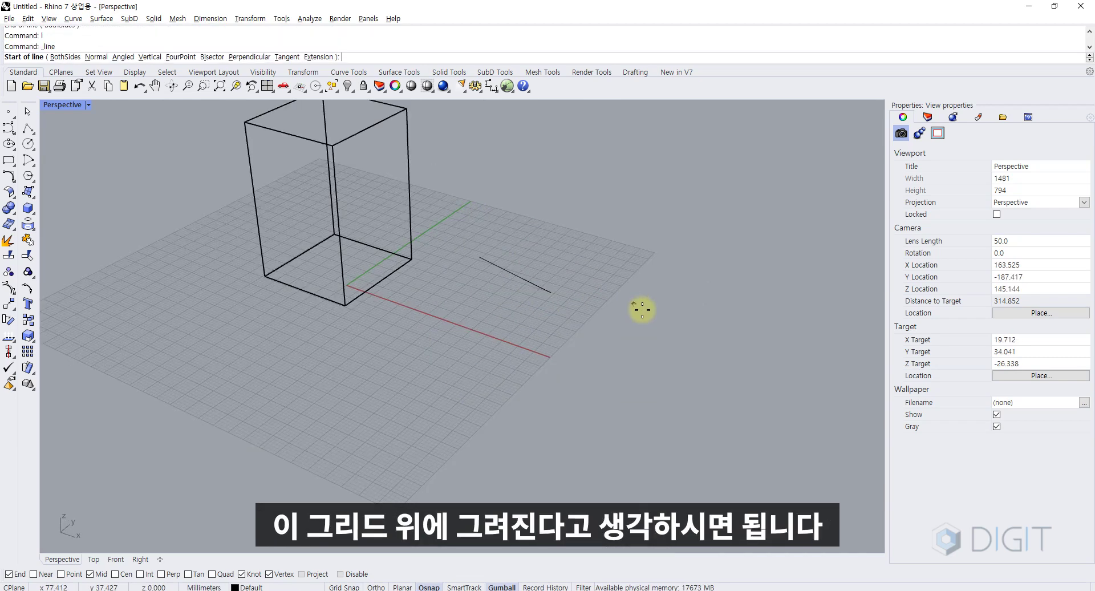
left_click(650, 317)
left_click(593, 425)
mouse_move(622, 348)
right_mouse_down()
mouse_move(633, 325)
mouse_move(648, 328)
mouse_move(617, 358)
mouse_move(667, 384)
right_mouse_up()
right_click_drag(551, 361, 536, 344, "shift")
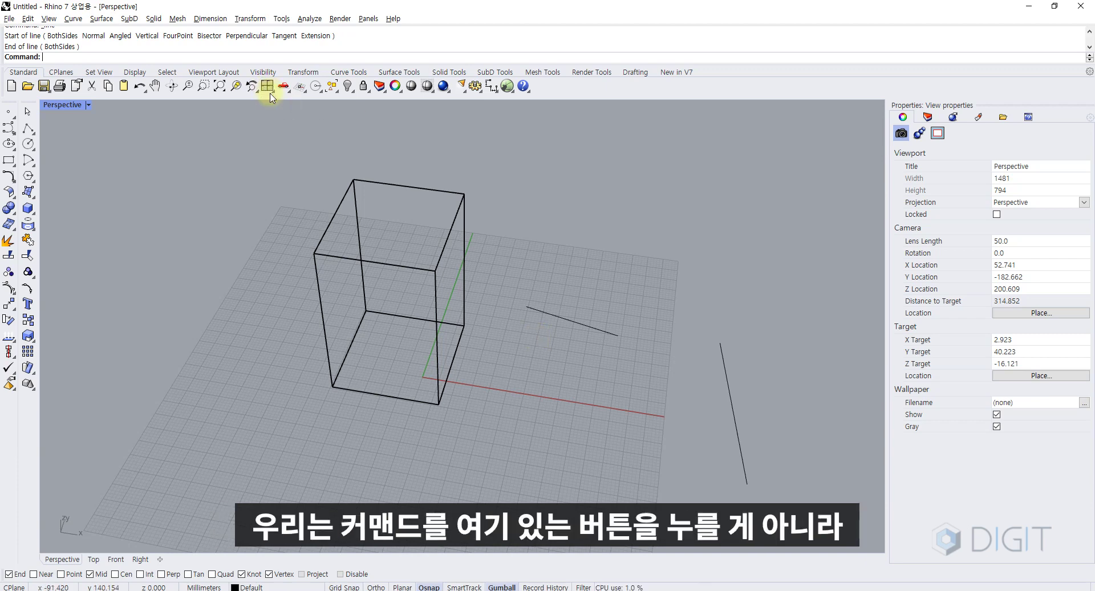
type("Ekfjsldfjlsf")
key("Escape")
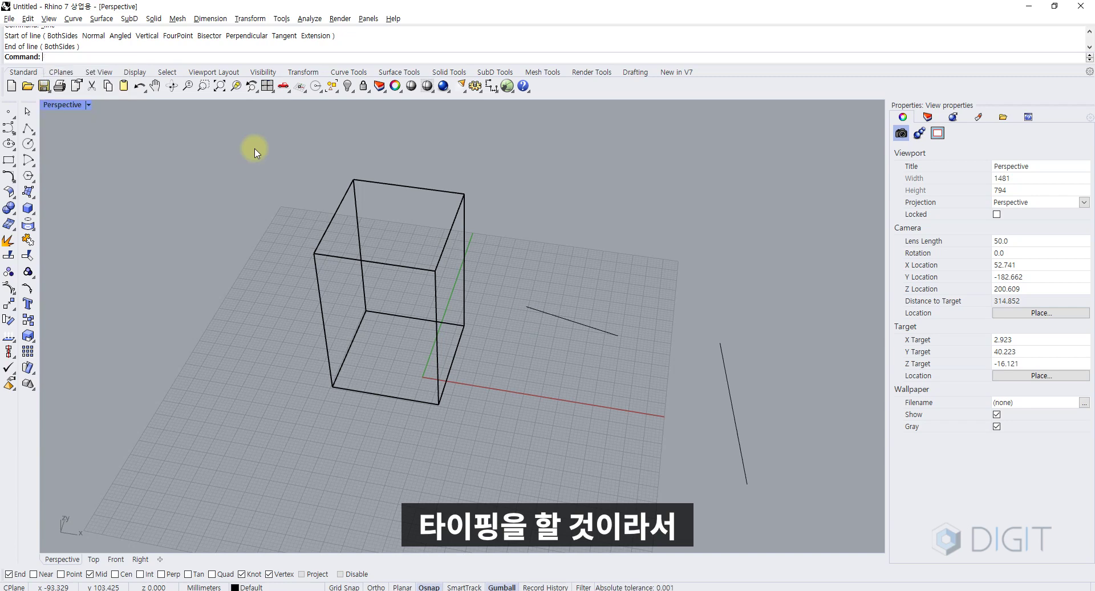